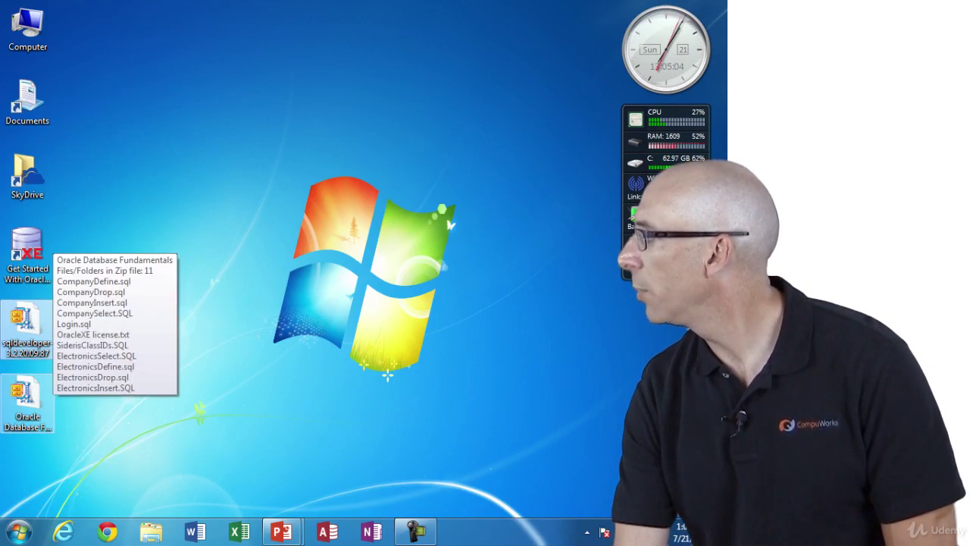
# - Pick out sqldeveloper-3.2.20.09.87.zip among the desktop zip files and open it in WinZip
pyautogui.click(28, 395)
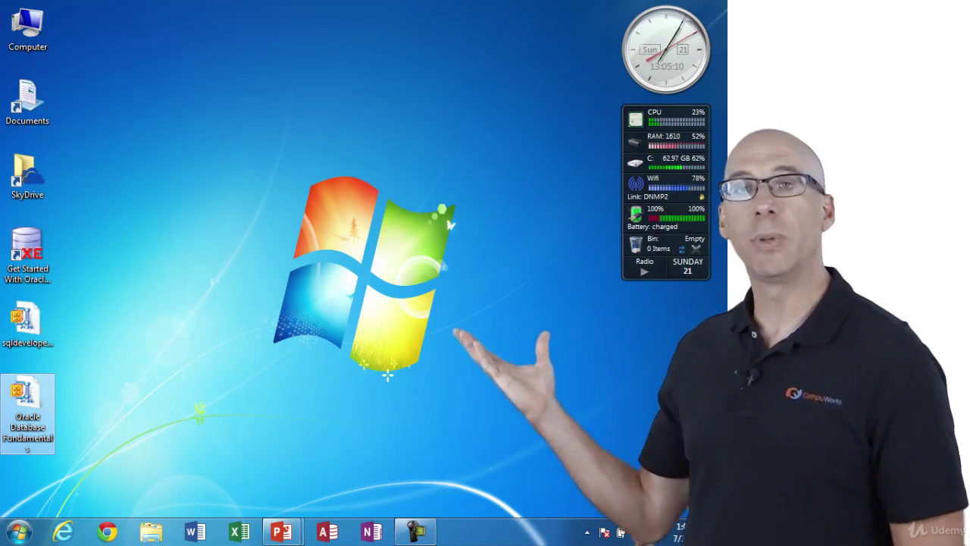
pyautogui.click(27, 322)
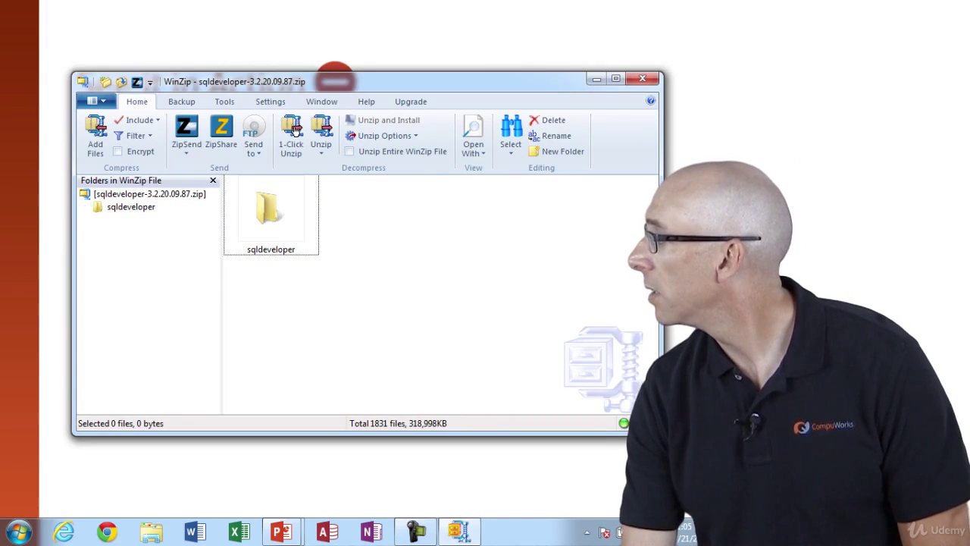
# - Narrow the WinZip window, open the archive's sqldeveloper folder, then reopen the sqldeveloper zip
pyautogui.moveTo(663, 254); pyautogui.dragTo(605, 254)
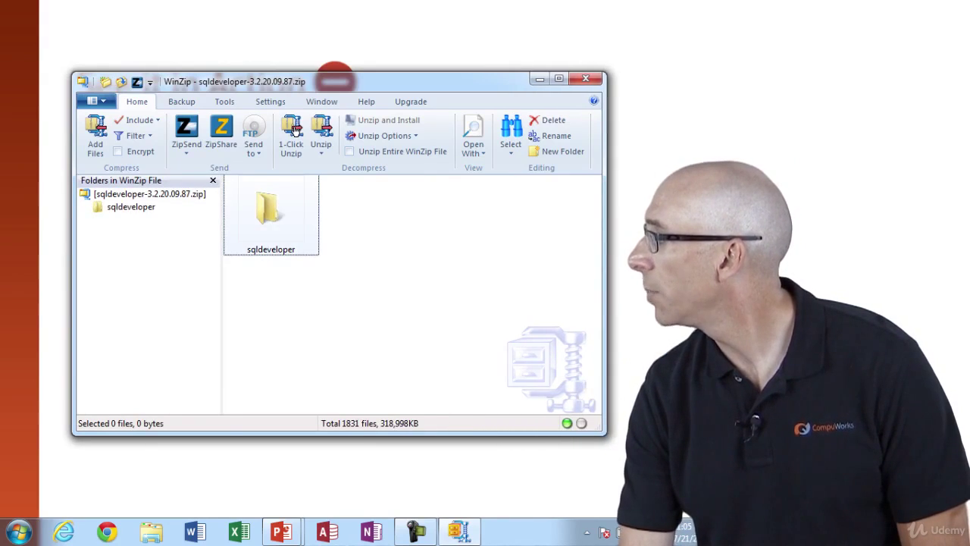
pyautogui.doubleClick(270, 216)
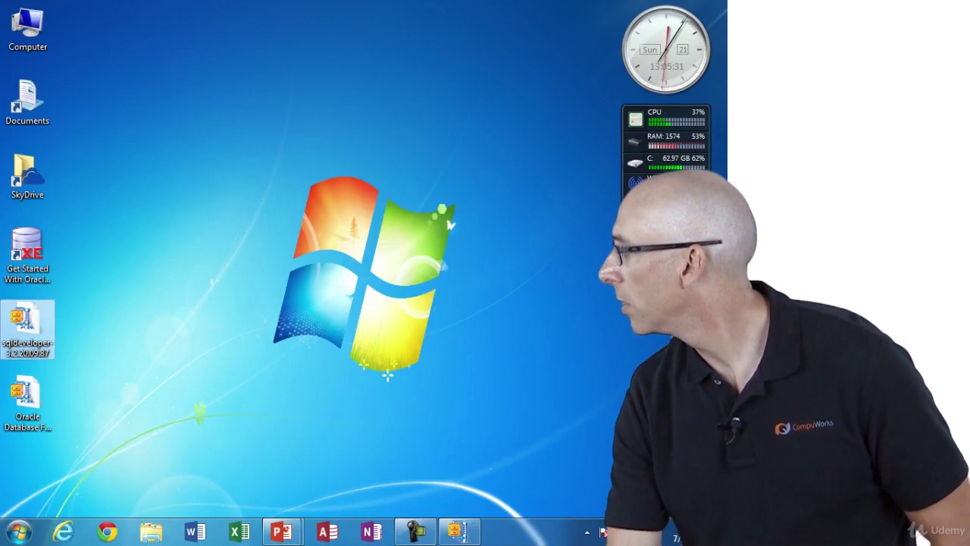
pyautogui.doubleClick(27, 325)
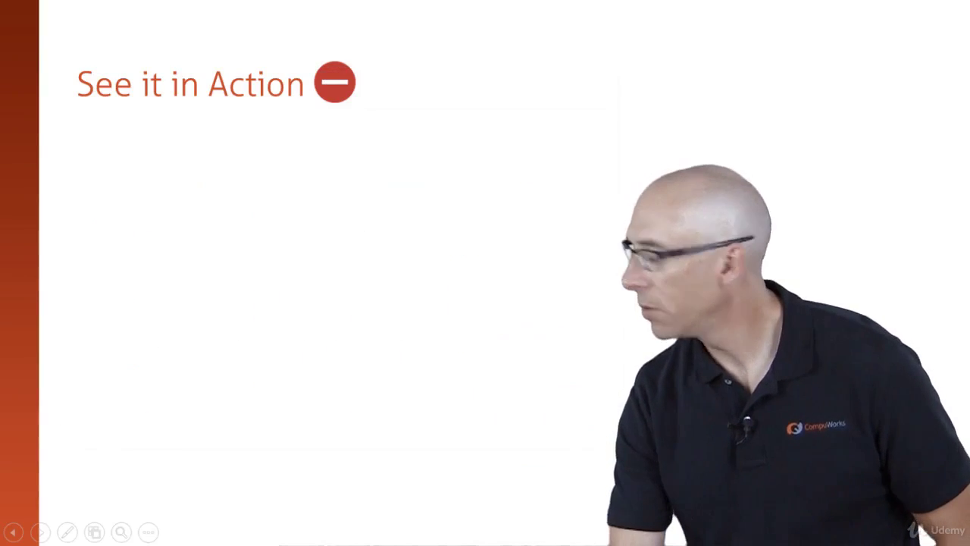
pyautogui.press('Right')
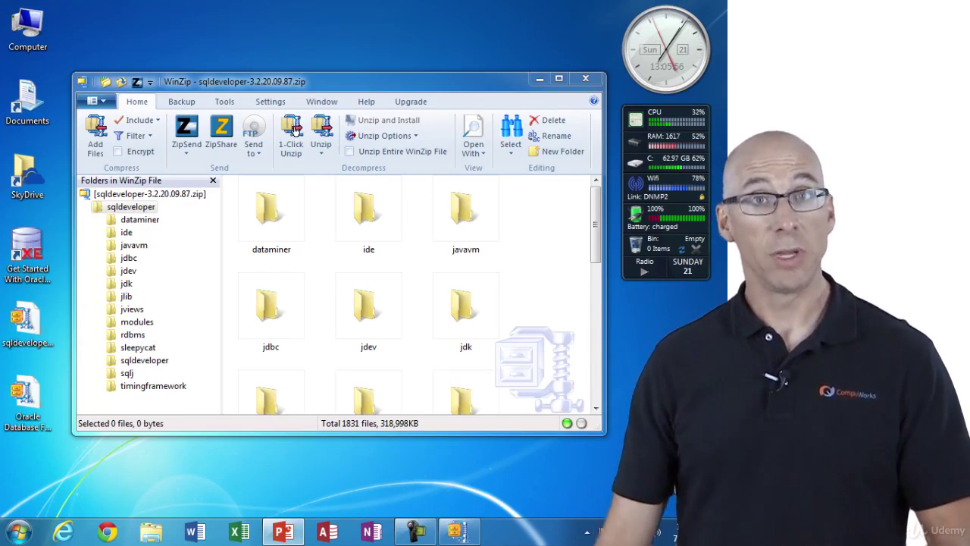
# - Browse from Computer to Primary SSD (C:) and into Program Files (x86), scrolling its contents
pyautogui.doubleClick(27, 26)
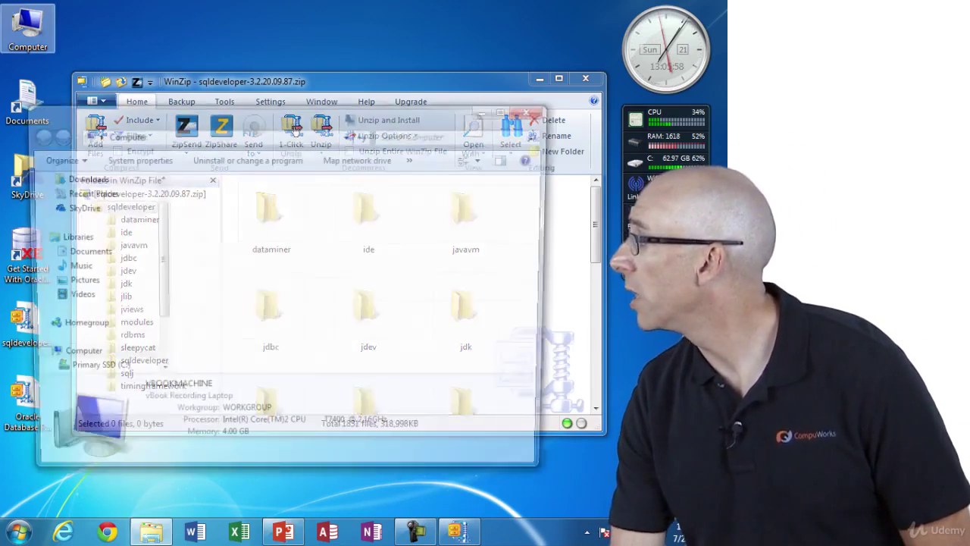
pyautogui.doubleClick(265, 212)
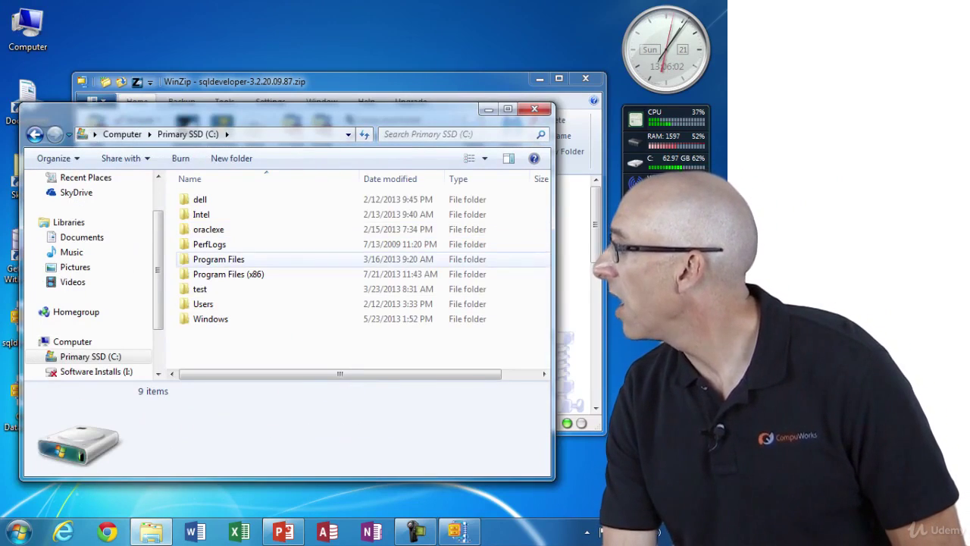
pyautogui.click(218, 259)
pyautogui.click(227, 273)
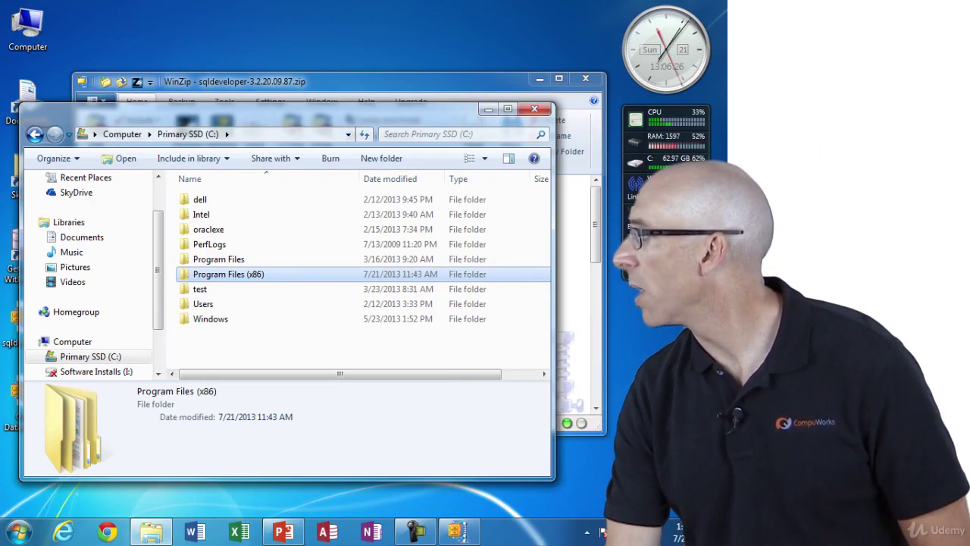
pyautogui.doubleClick(228, 274)
pyautogui.scroll(-1, 228, 274)
pyautogui.scroll(-3, 227, 270)
pyautogui.scroll(-1, 227, 271)
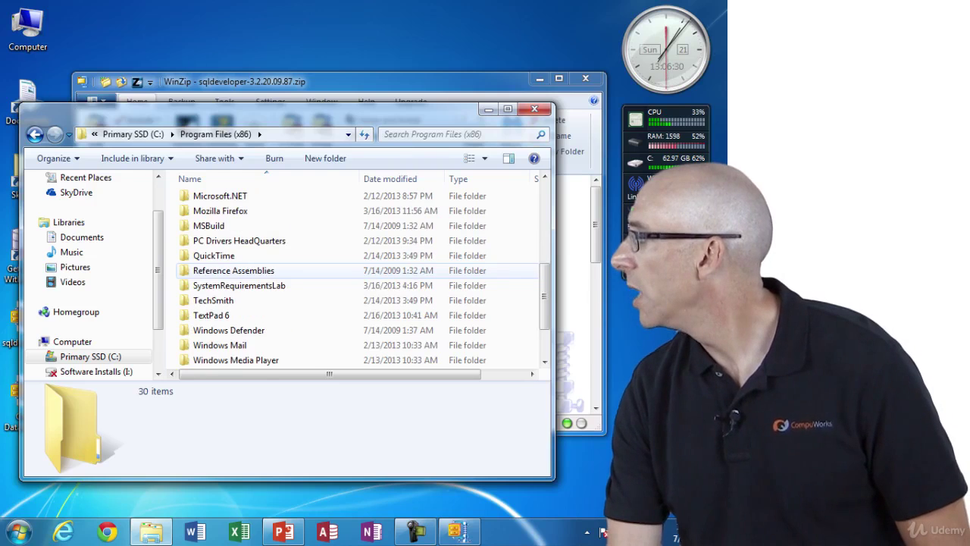
pyautogui.scroll(1, 227, 314)
# - Create a new folder in Program Files (x86), continuing past the administrator permission prompt
pyautogui.click(325, 158)
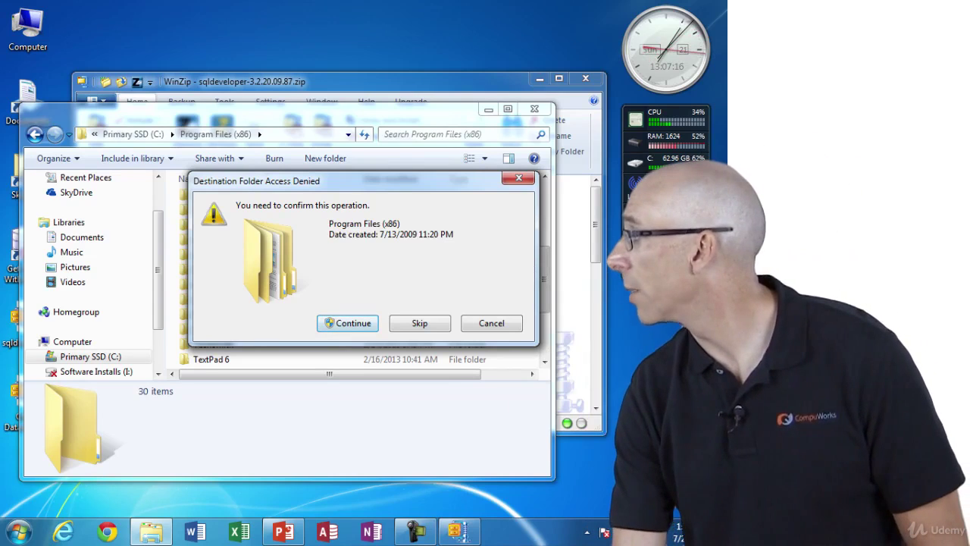
pyautogui.press('Return')
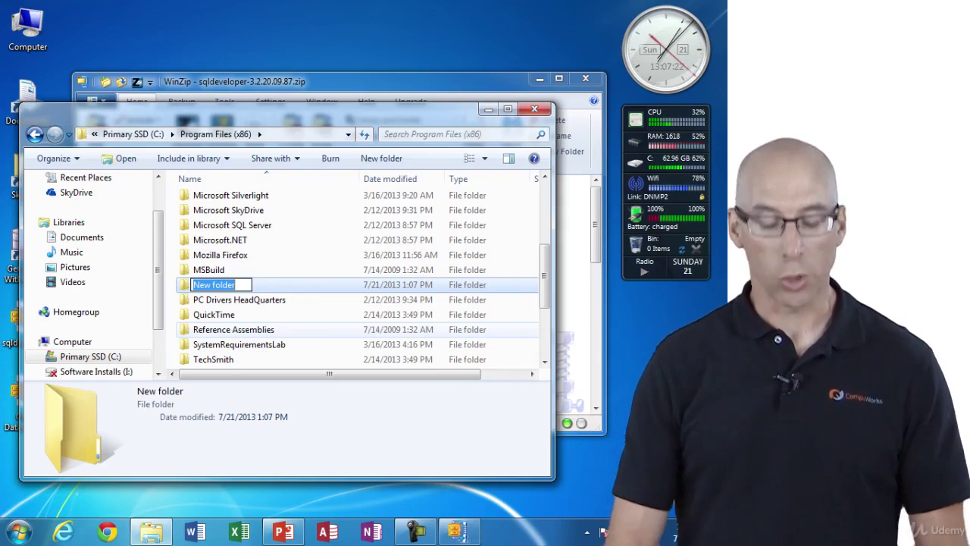
# - Name the new folder 'Oracle' and open it to confirm it is empty
pyautogui.write('Oracle')
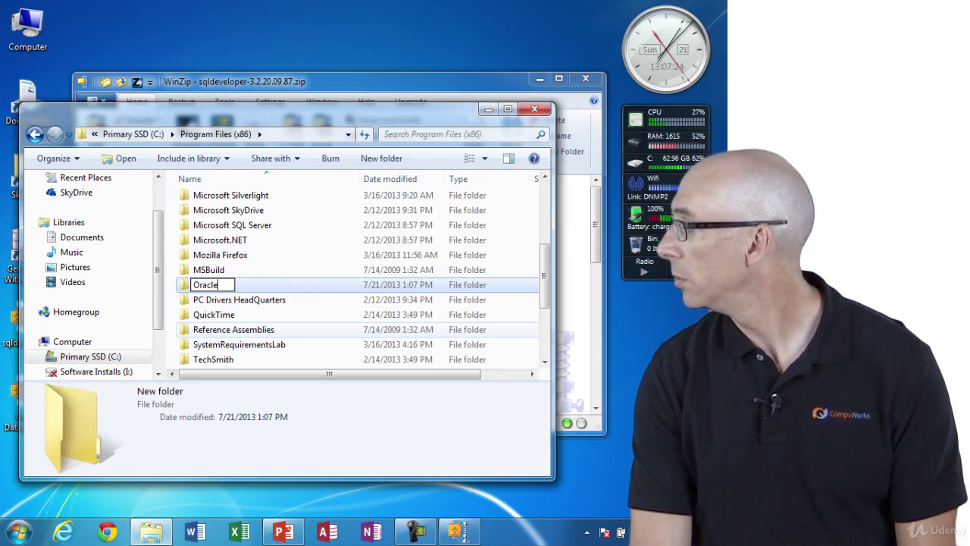
pyautogui.press('Return')
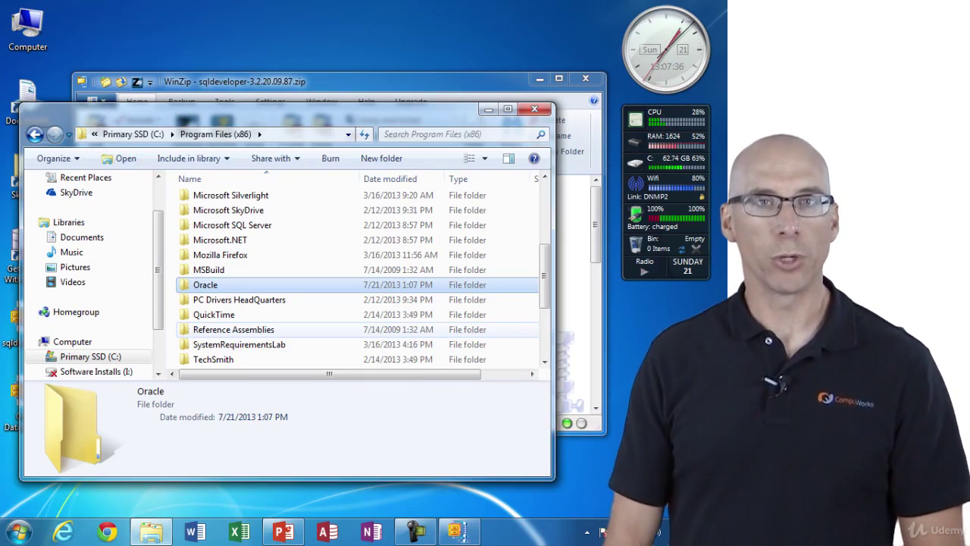
pyautogui.press('Return')
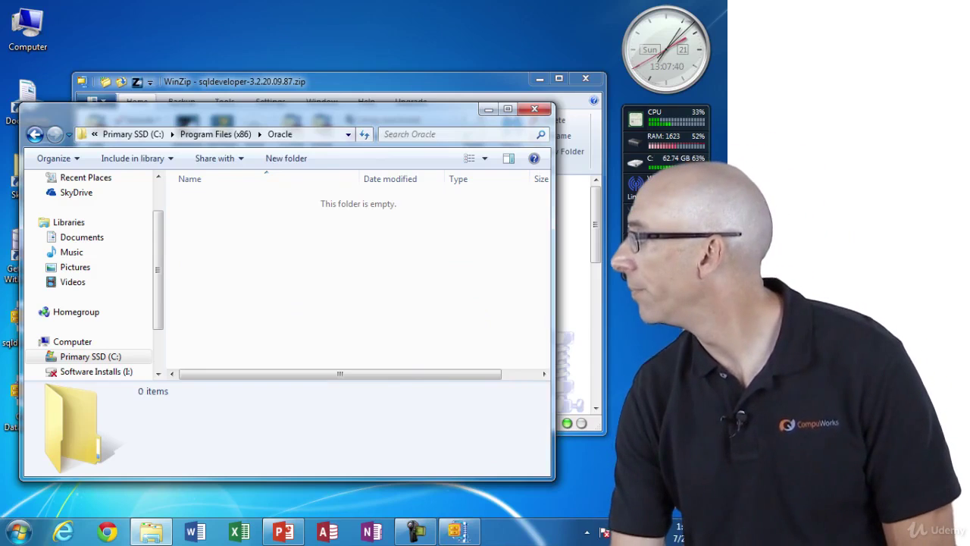
# - Move the Oracle folder window aside and bring the WinZip window up and to the right
pyautogui.moveTo(289, 111); pyautogui.dragTo(263, 203)
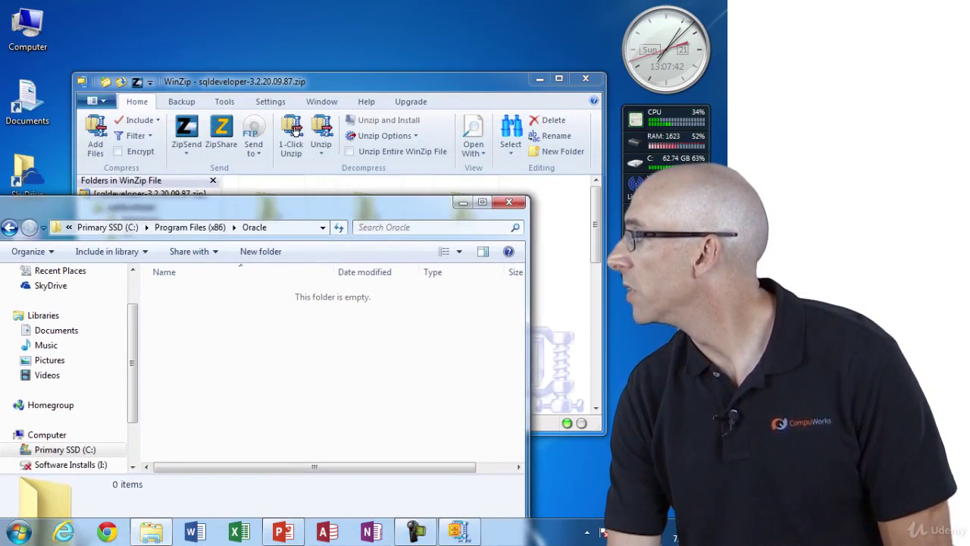
pyautogui.click(295, 130)
pyautogui.moveTo(296, 131); pyautogui.dragTo(367, 82)
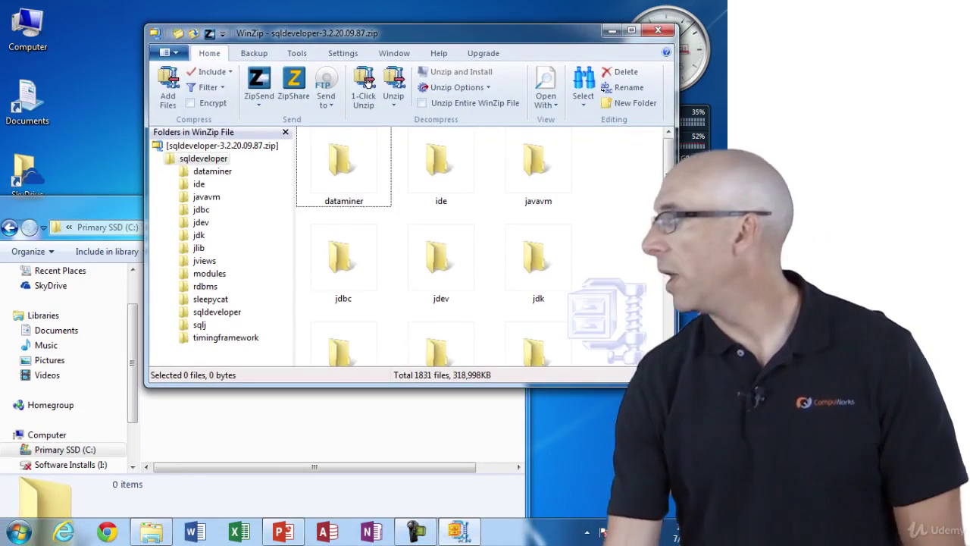
# - Return WinZip to the archive's top level and shift it to uncover the Oracle folder
pyautogui.hotkey('shift', 'Tab')
pyautogui.press('F2')
pyautogui.press('Escape')
pyautogui.press('Up')
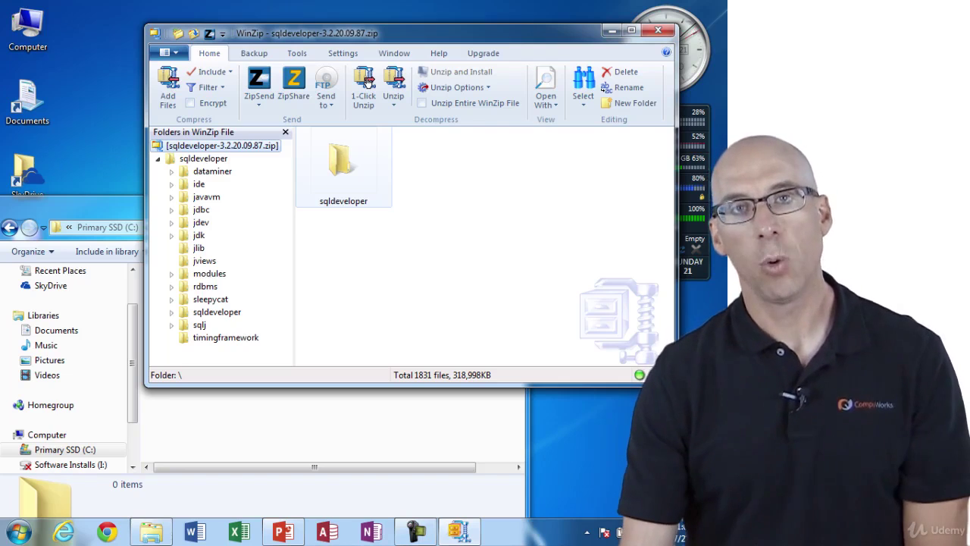
pyautogui.moveTo(366, 82); pyautogui.dragTo(525, 73)
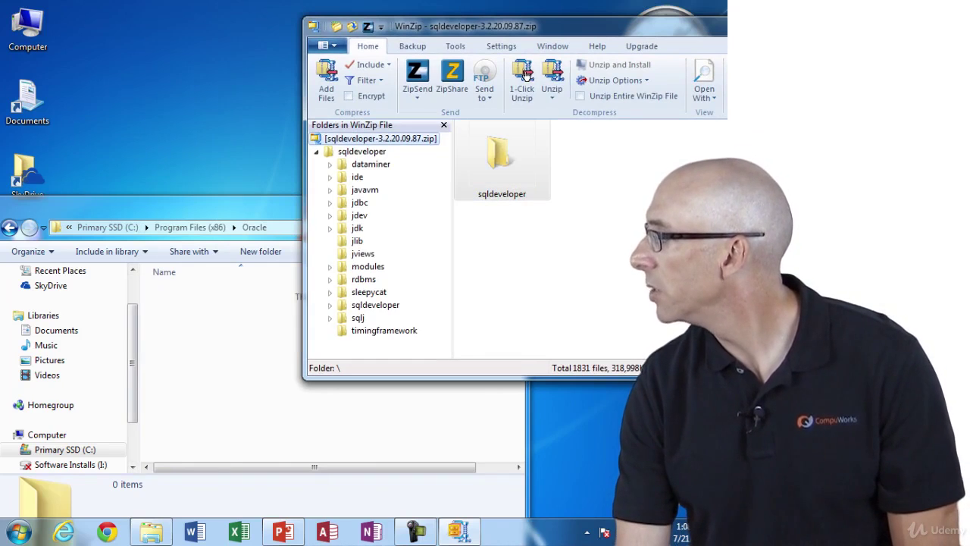
# - Unzip sqldeveloper into Oracle with administrator permission, close WinZip, and open the extracted folder
pyautogui.click(525, 73)
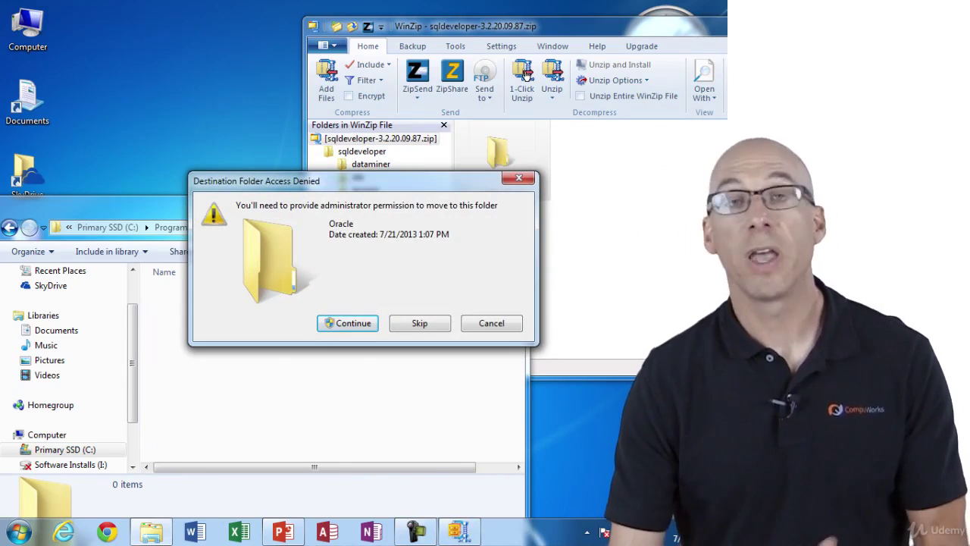
pyautogui.press('Return')
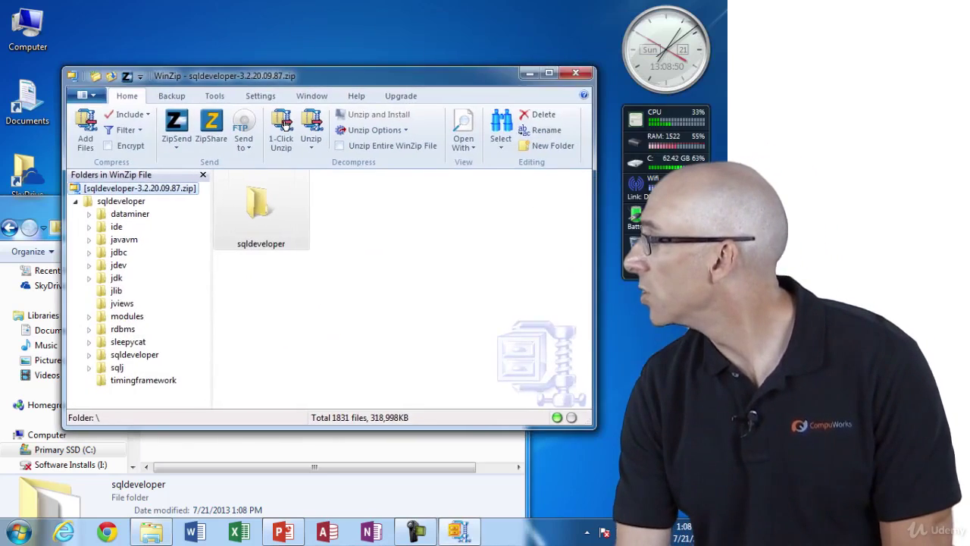
pyautogui.click(576, 73)
pyautogui.moveTo(228, 202); pyautogui.dragTo(368, 44)
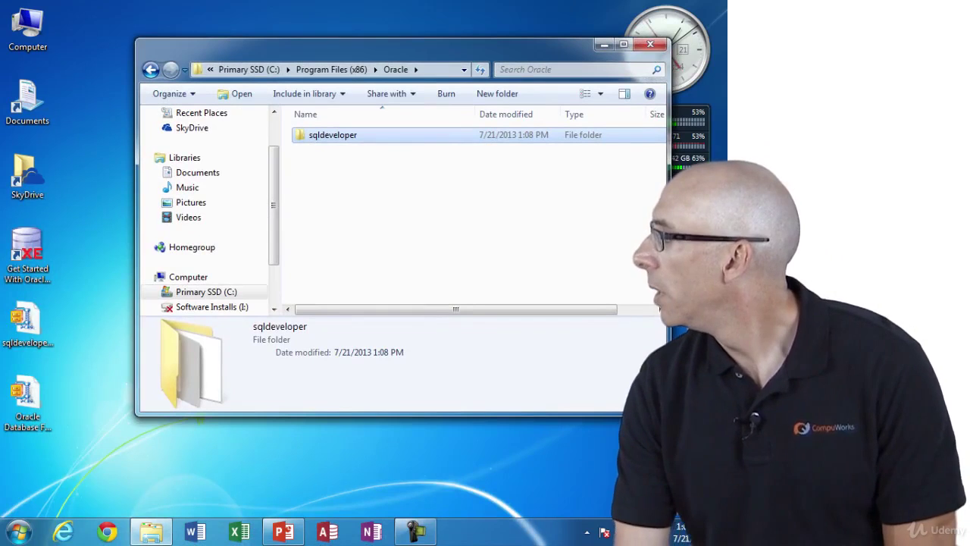
pyautogui.press('Return')
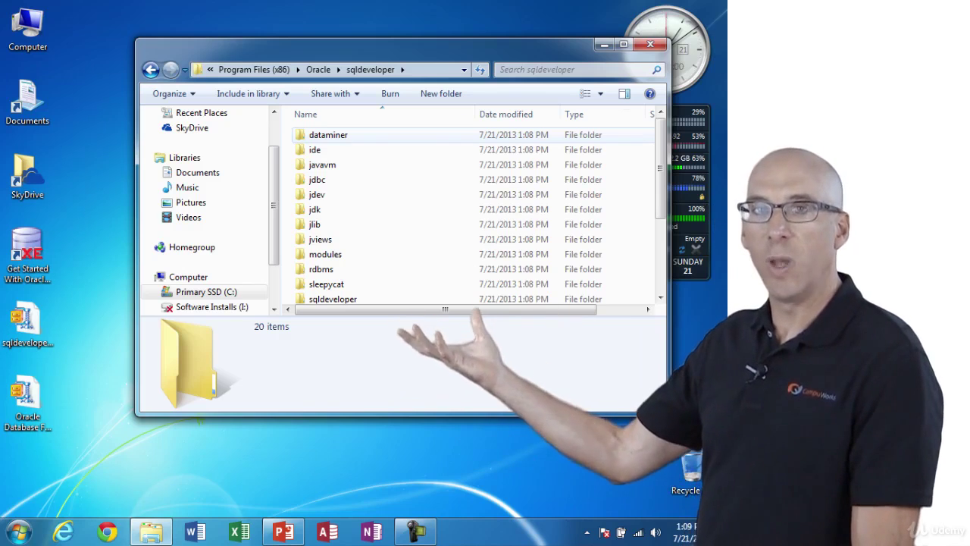
# - Scroll down and select the 32.0 KB sqldeveloper application to see its details
pyautogui.scroll(-3, 470, 212)
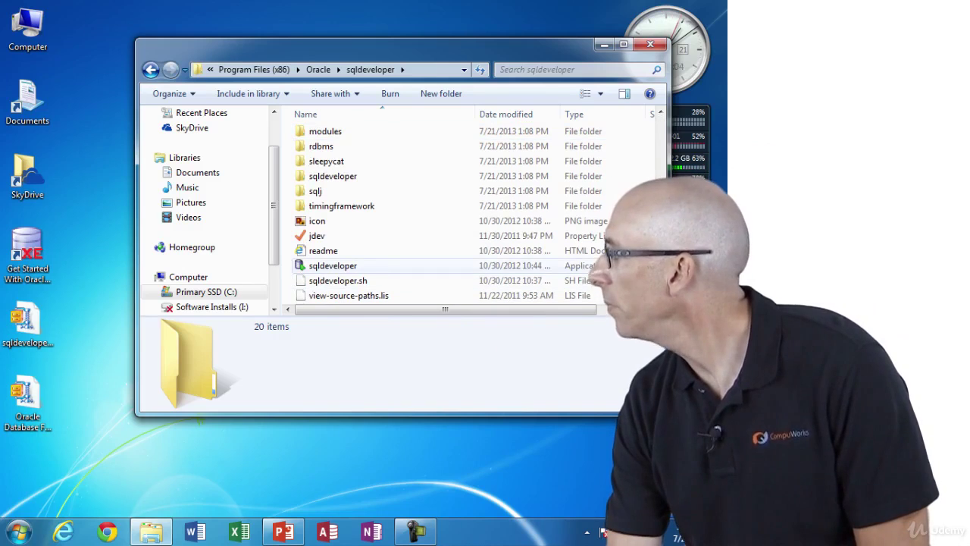
pyautogui.click(332, 265)
pyautogui.moveTo(356, 297)
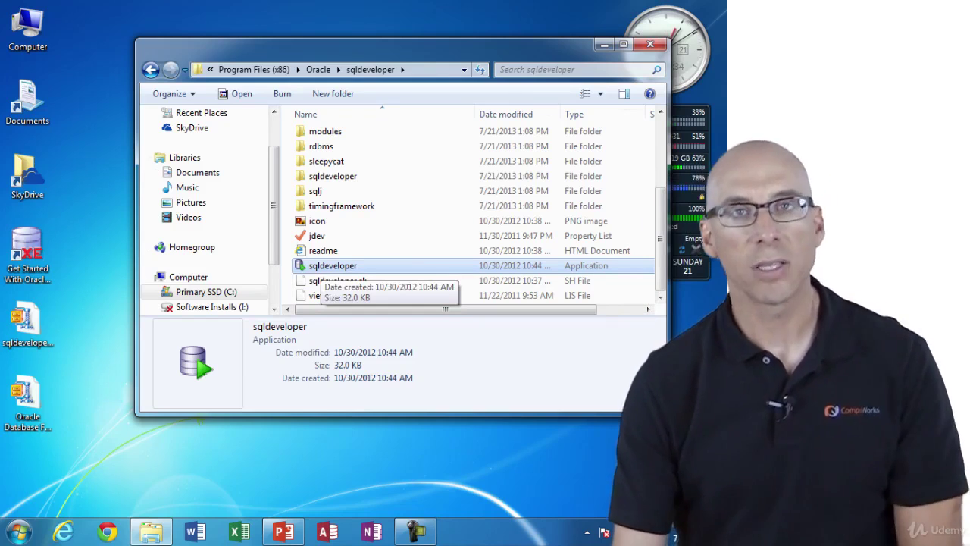
# - Right-drag the sqldeveloper application onto the desktop and create a shortcut there
pyautogui.moveTo(322, 267); pyautogui.dragTo(98, 357)
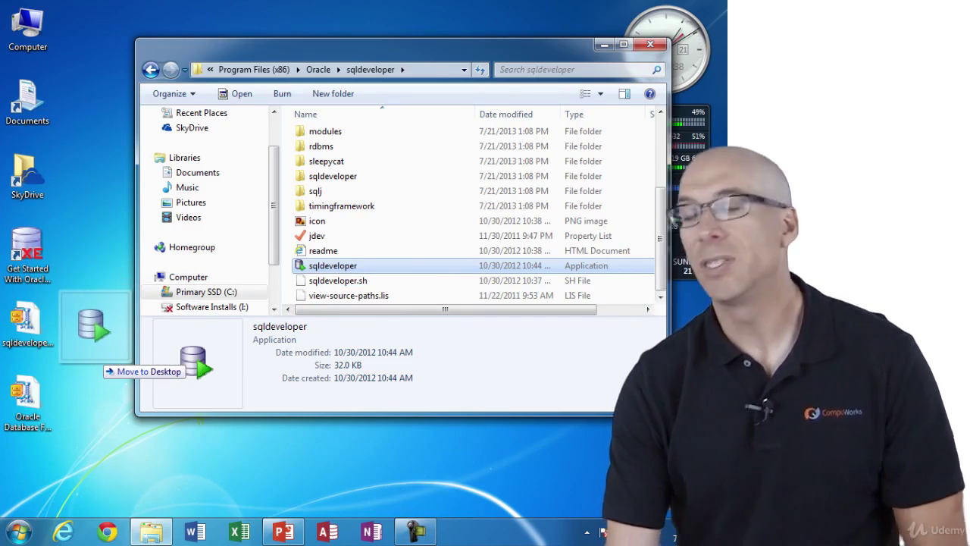
pyautogui.moveTo(98, 357); pyautogui.dragTo(97, 357)
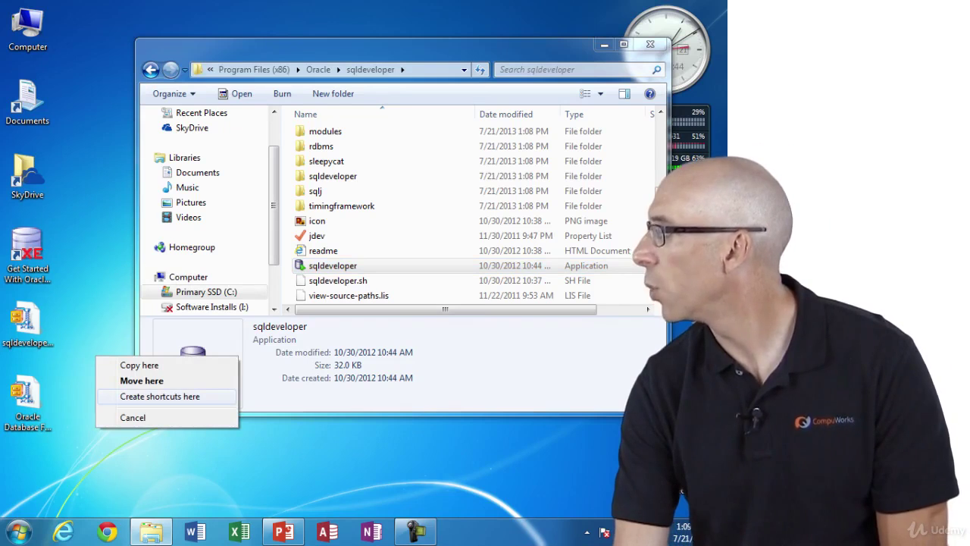
pyautogui.click(159, 396)
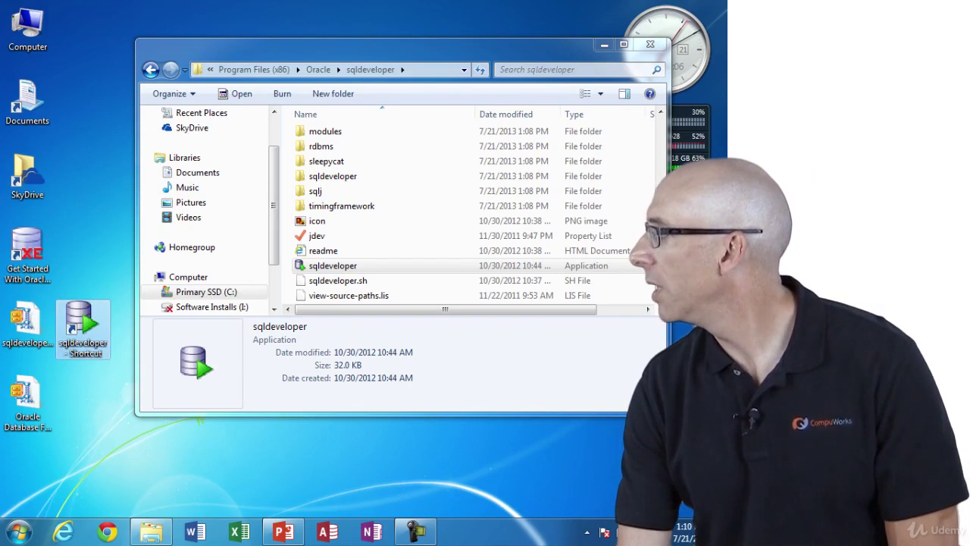
# - Edit the desktop shortcut's name, replacing the default text with 'SQL Developer'
pyautogui.press('F2')
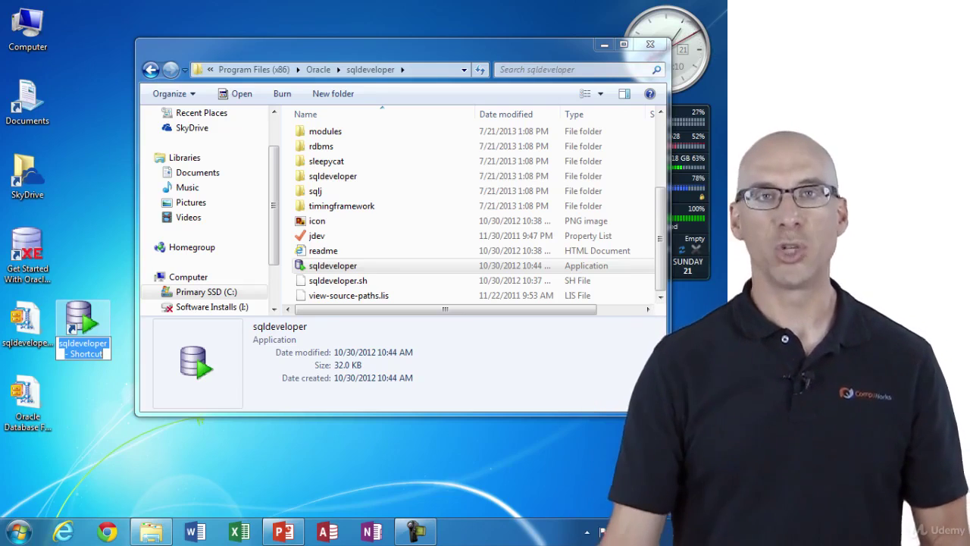
pyautogui.press('End')
pyautogui.hotkey('ctrl', 'shift', 'Left')
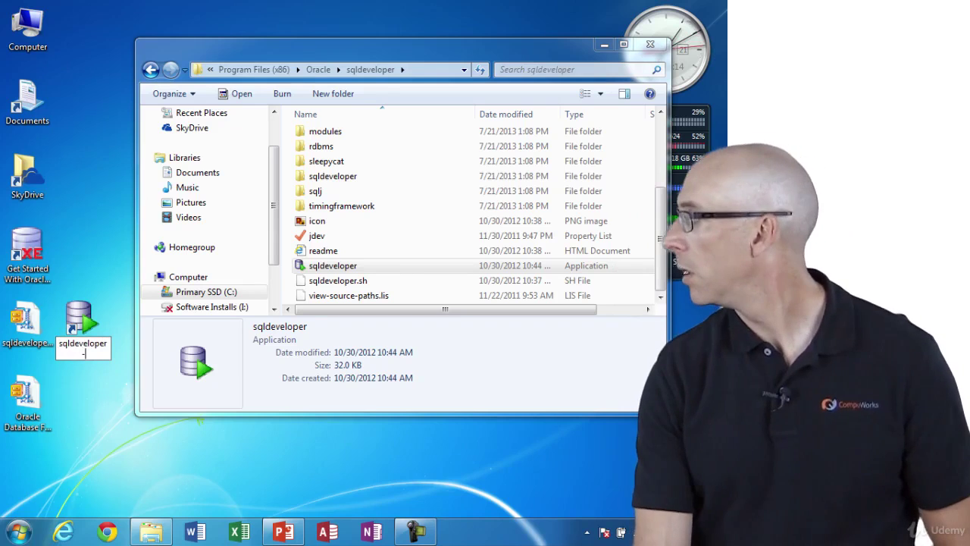
pyautogui.press('BackSpace')
pyautogui.press('BackSpace')
pyautogui.press('BackSpace')
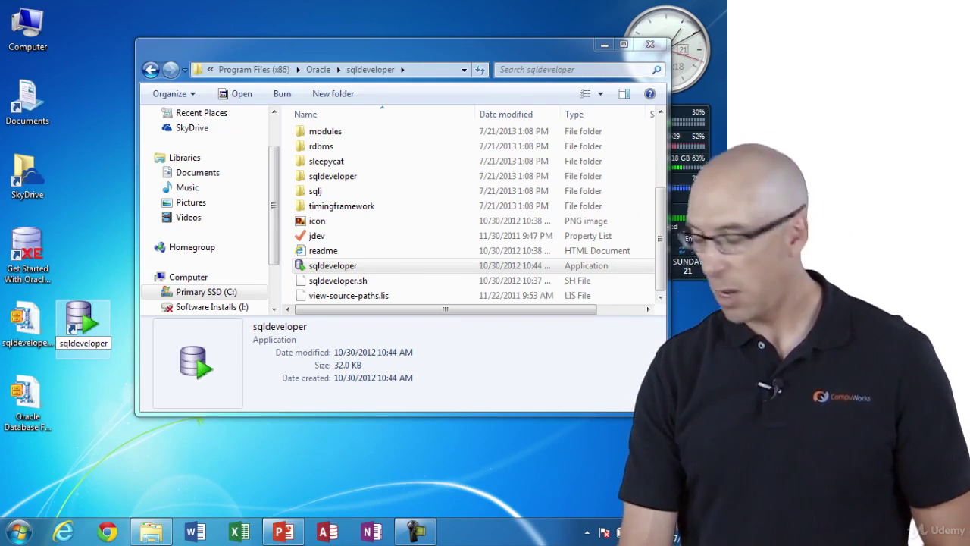
pyautogui.press('BackSpace')
pyautogui.press('BackSpace')
pyautogui.write('SW')
pyautogui.press('BackSpace')
pyautogui.write('QL D')
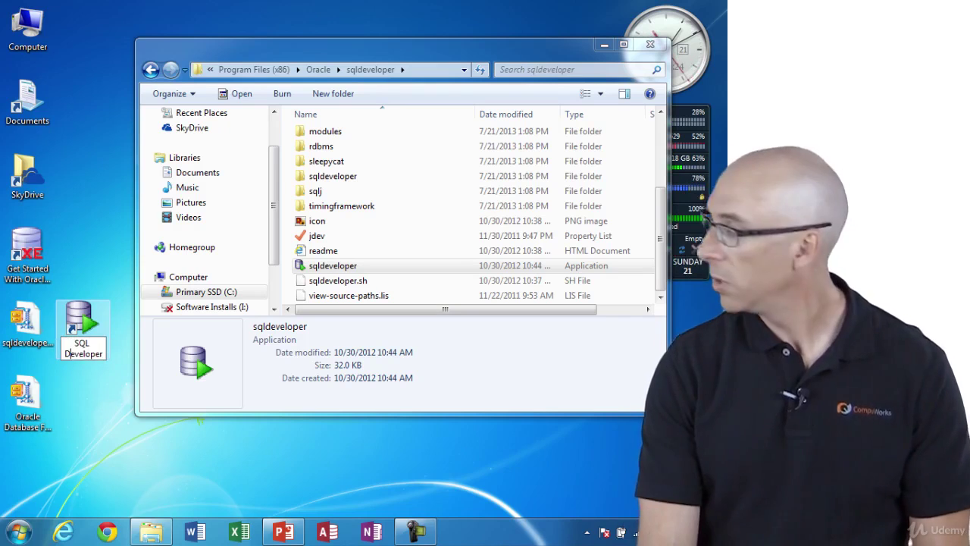
pyautogui.press('Return')
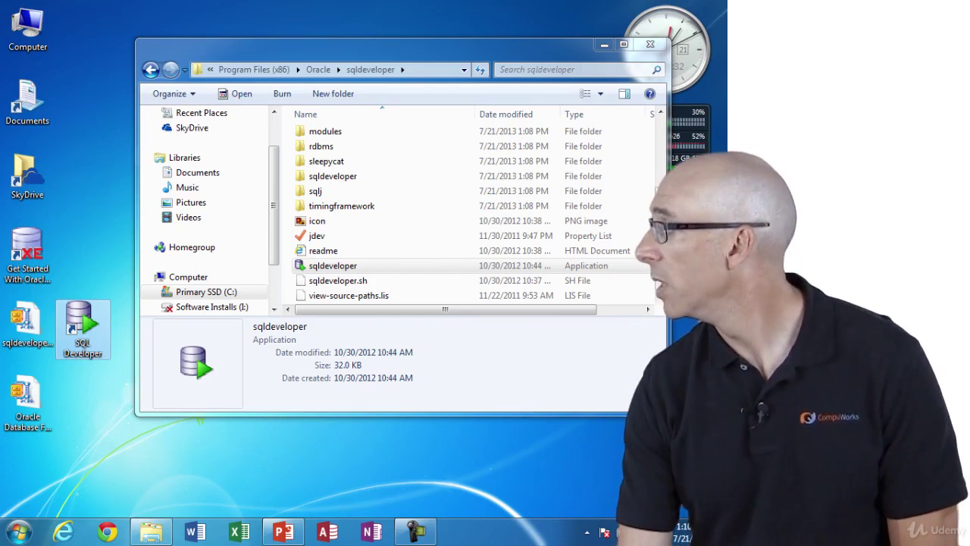
# - Pin SQL Developer to the taskbar, move its shortcut to the top of the desktop, and close the folder
pyautogui.rightClick(83, 327)
pyautogui.click(135, 150)
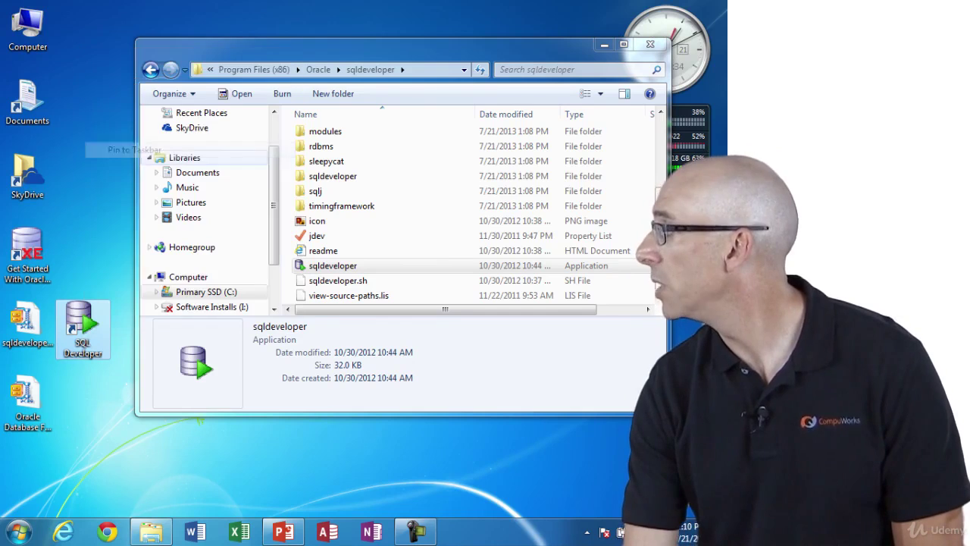
pyautogui.moveTo(83, 327); pyautogui.dragTo(83, 35)
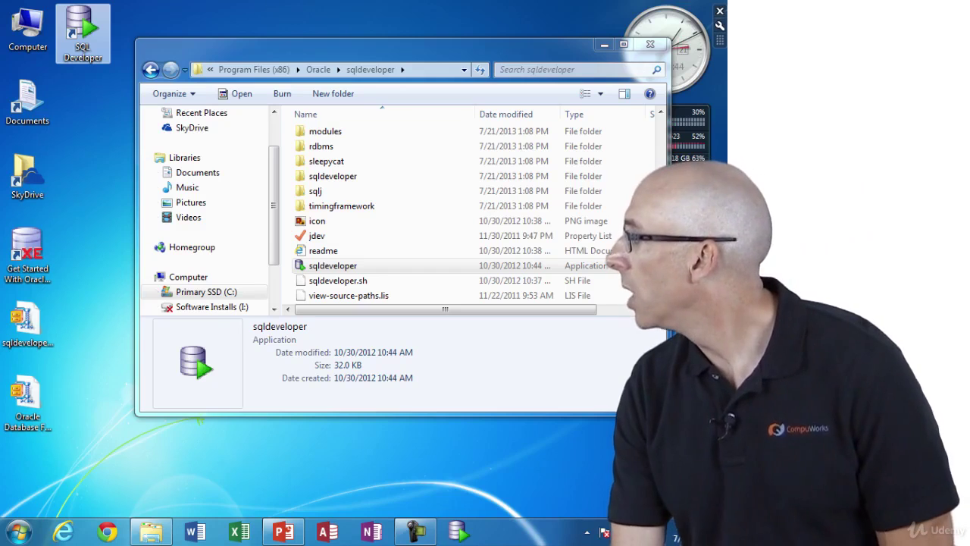
pyautogui.hotkey('alt', 'F4')
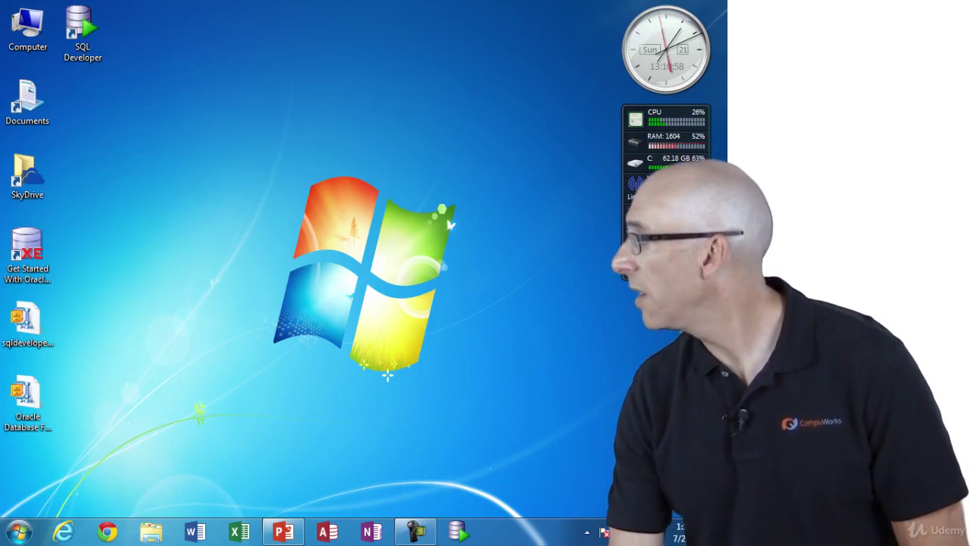
# - Launch SQL Developer from its desktop shortcut, dock the window top-left, and magnify the screen to 200%
pyautogui.click(82, 34)
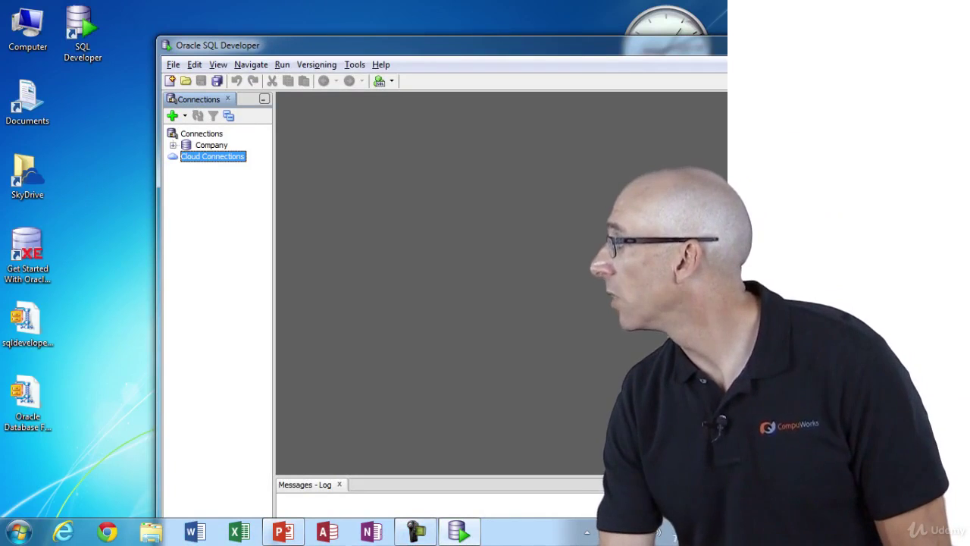
pyautogui.moveTo(425, 50); pyautogui.dragTo(243, 1)
pyautogui.moveTo(100, 3); pyautogui.dragTo(121, 12)
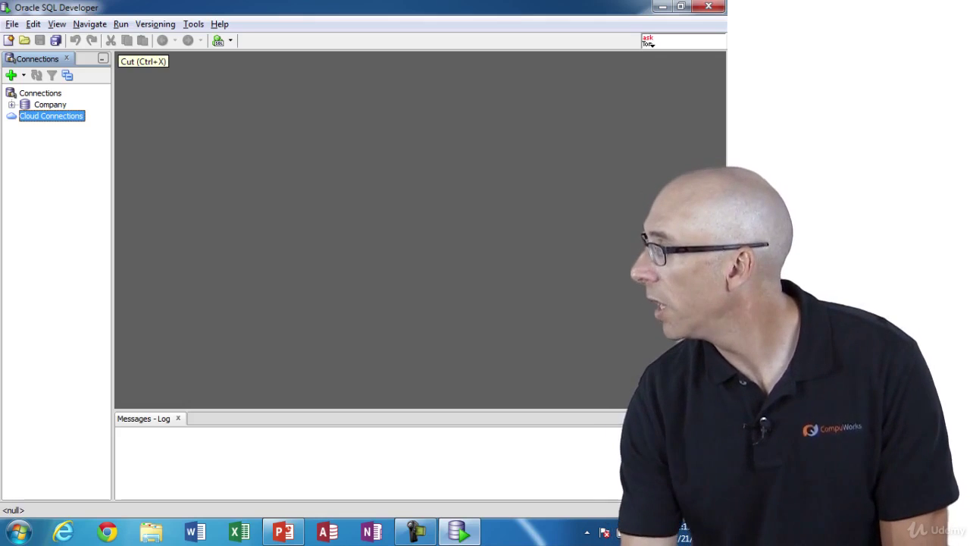
pyautogui.press('super+plus')
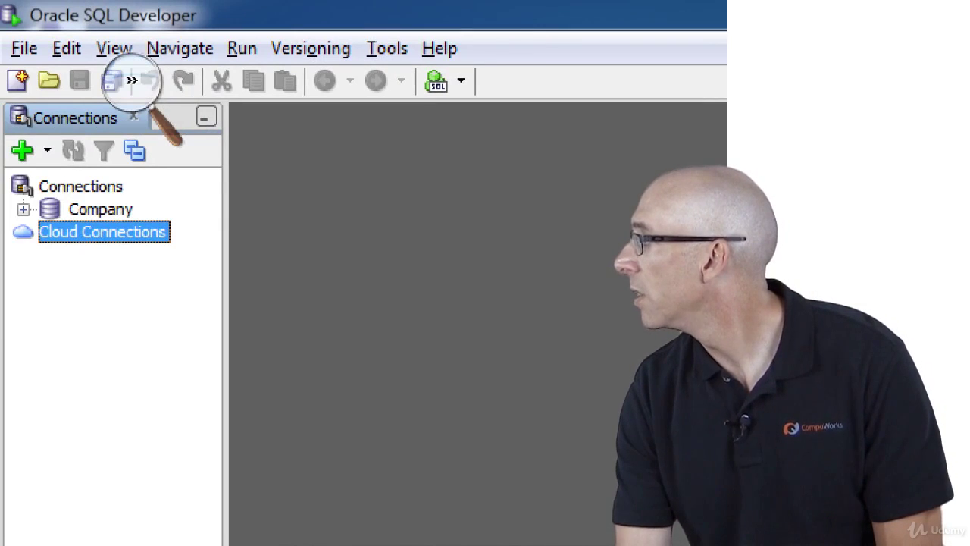
# - Move the Magnifier controls aside and open the Company connection to bring up its login prompt
pyautogui.click(133, 82)
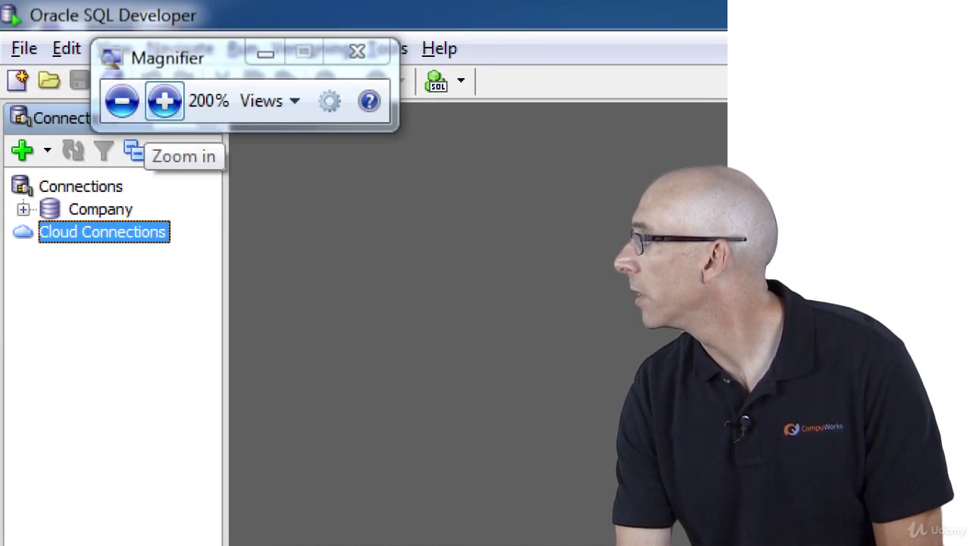
pyautogui.moveTo(175, 56); pyautogui.dragTo(276, 368)
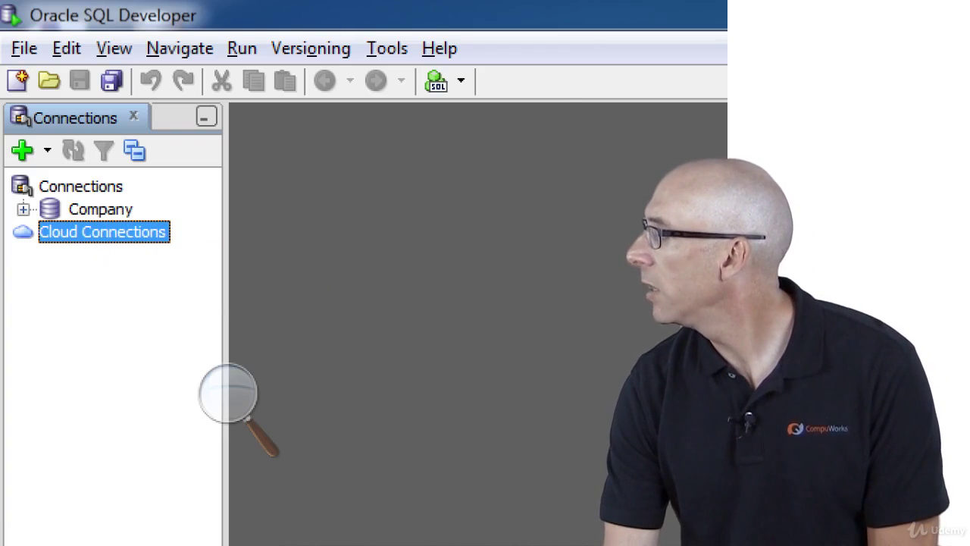
pyautogui.click(24, 209)
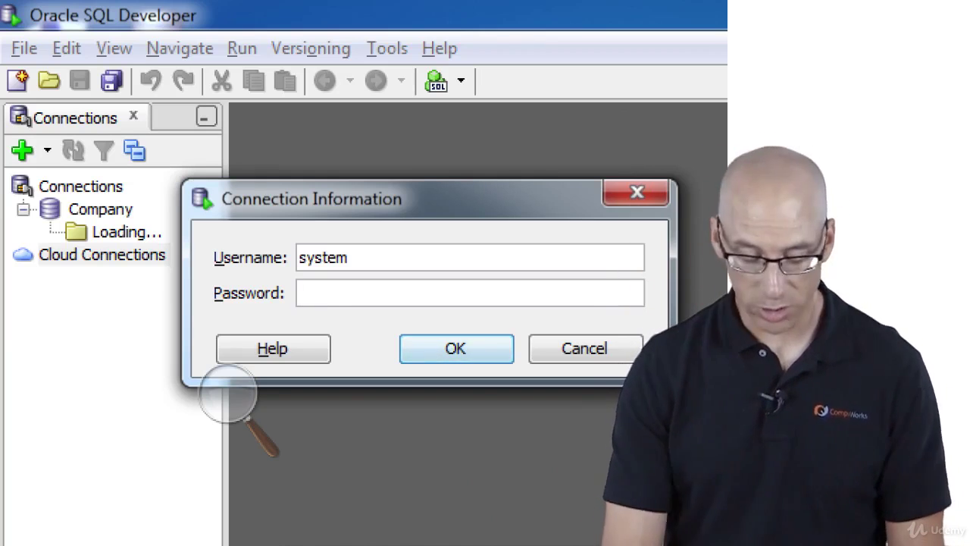
# - Enter the system account password, correcting a typo, and connect to the Company database
pyautogui.write('admin')
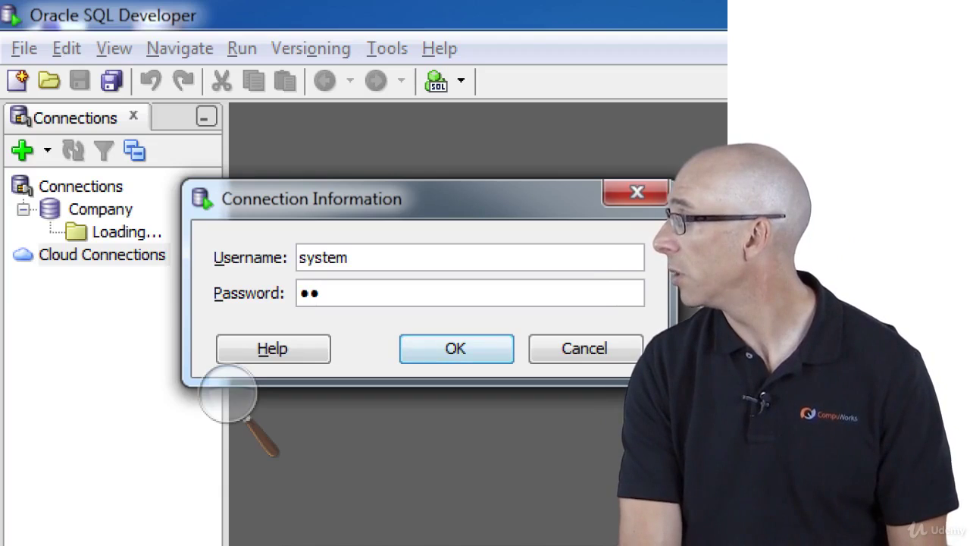
pyautogui.press('BackSpace')
pyautogui.press('BackSpace')
pyautogui.press('BackSpace')
pyautogui.press('BackSpace')
pyautogui.press('BackSpace')
pyautogui.write('admin123')
pyautogui.press('Return')
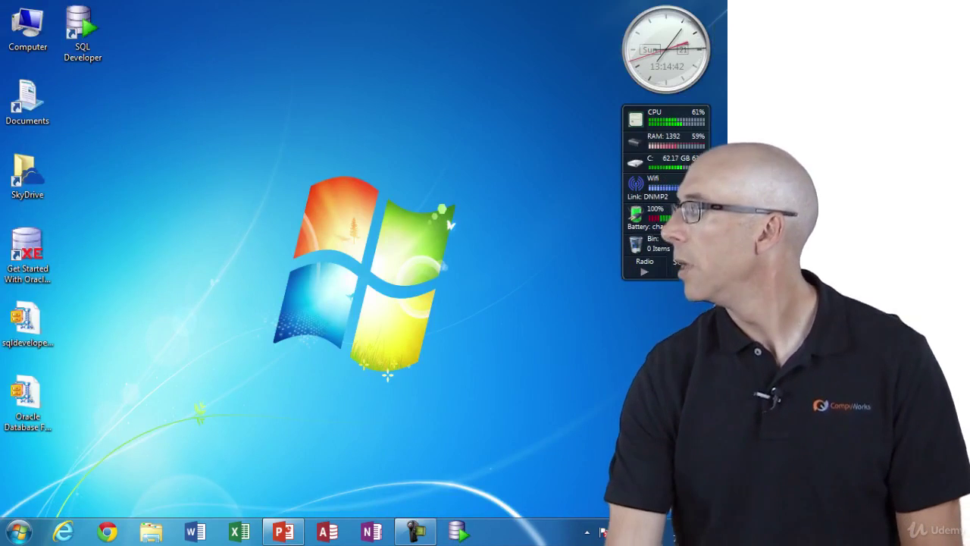
# - Select the Oracle Database Fundamentals.ZIP icon on the desktop and open it in WinZip
pyautogui.click(28, 402)
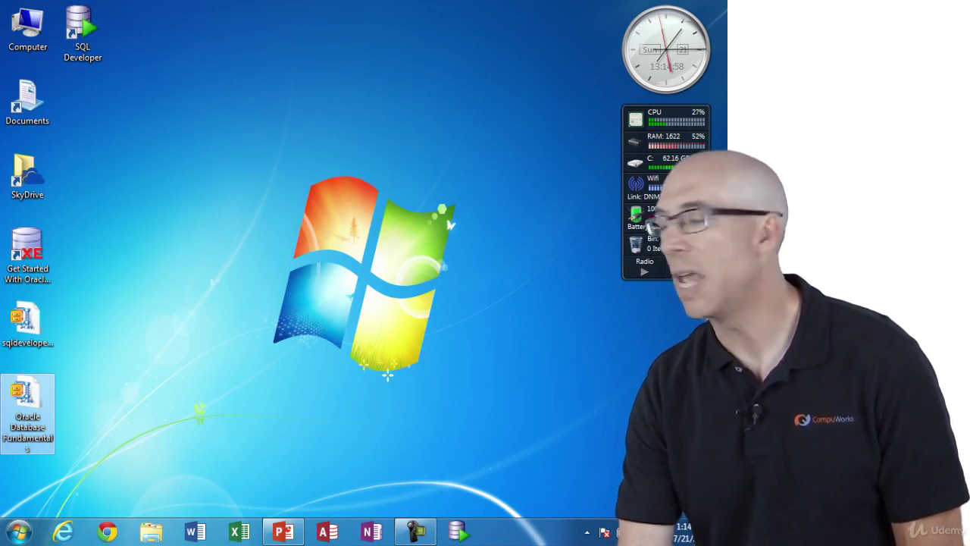
pyautogui.press('Return')
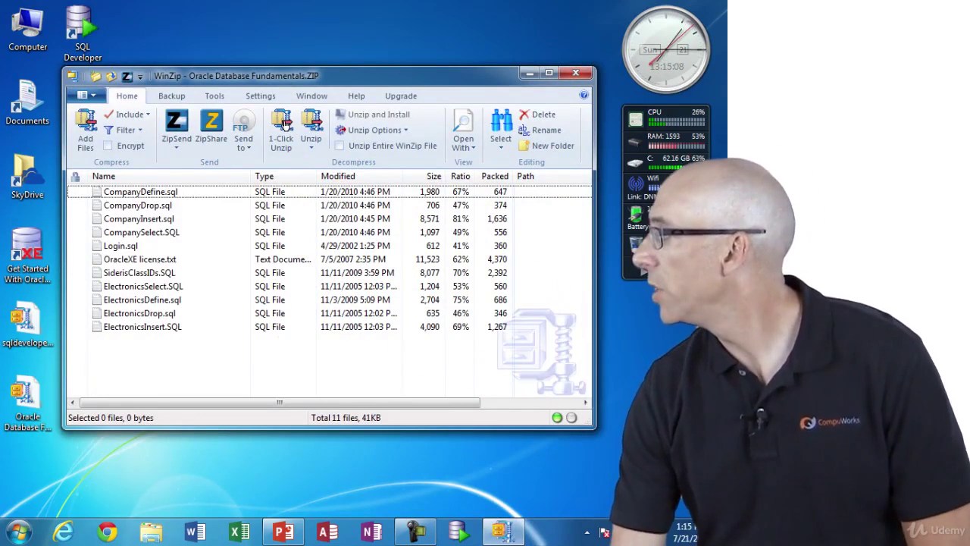
# - Create a desktop folder named Scripts and extract all 11 archive files into it
pyautogui.rightClick(174, 237)
pyautogui.moveTo(206, 371)
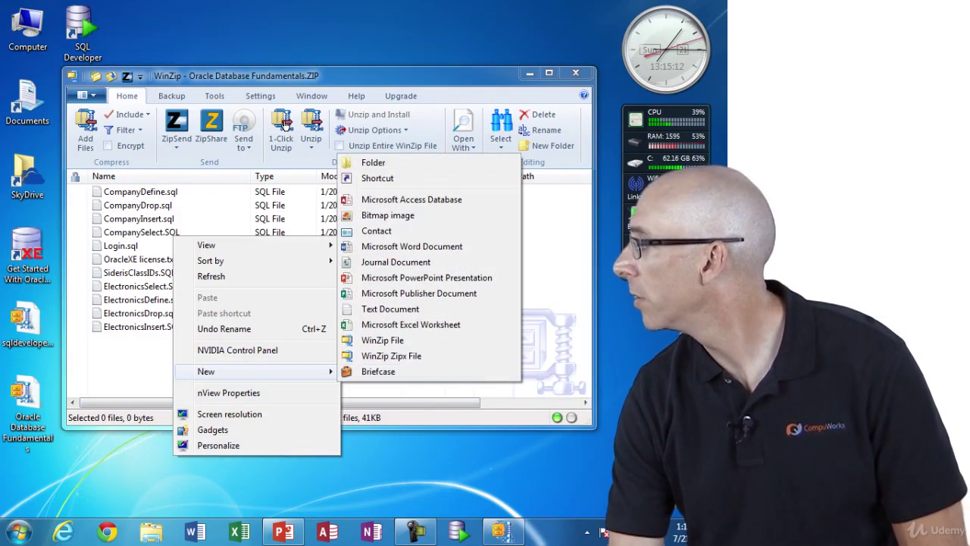
pyautogui.click(373, 162)
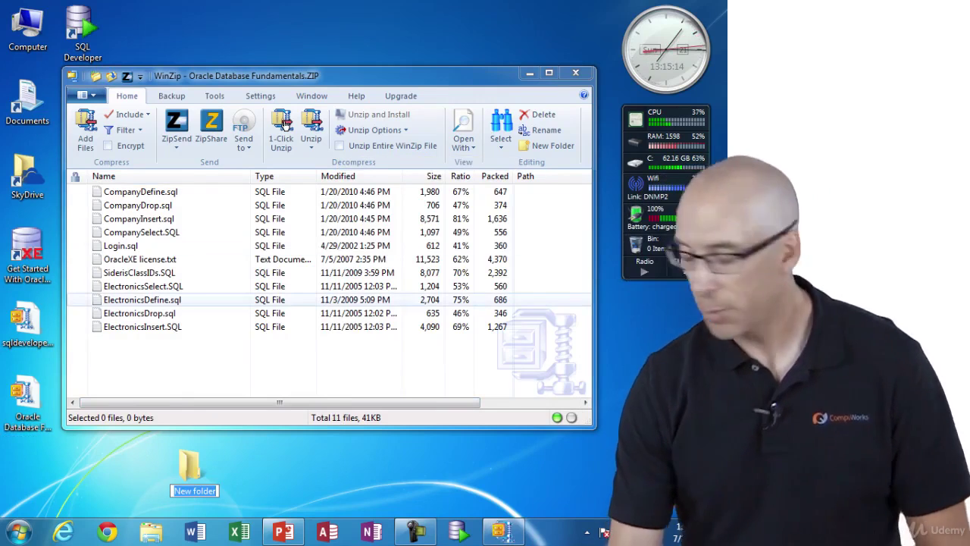
pyautogui.write('Scripts')
pyautogui.press('Return')
pyautogui.moveTo(198, 360); pyautogui.dragTo(143, 184)
pyautogui.click(282, 125)
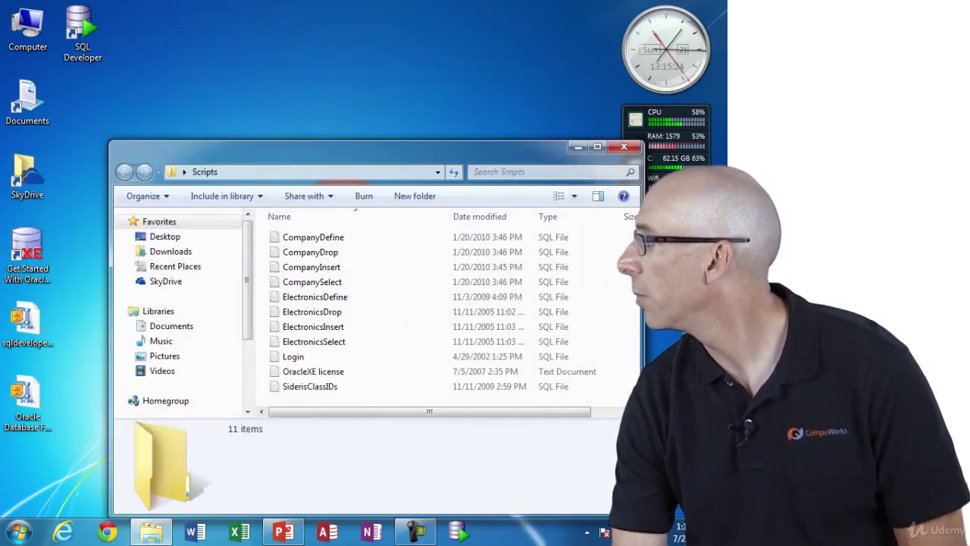
# - Move the Scripts window up and left, select CompanyDefine, and bring up its context menu
pyautogui.moveTo(363, 147); pyautogui.dragTo(331, 62)
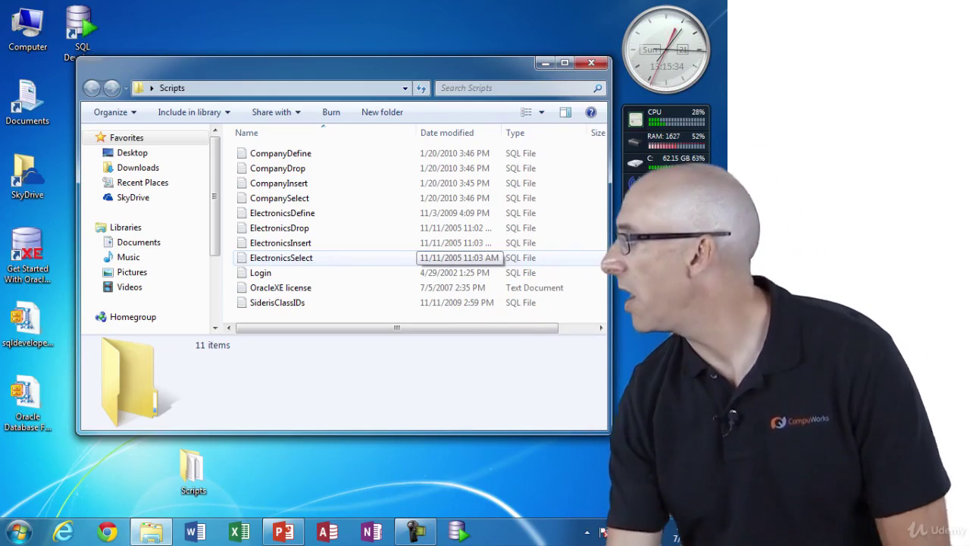
pyautogui.click(281, 153)
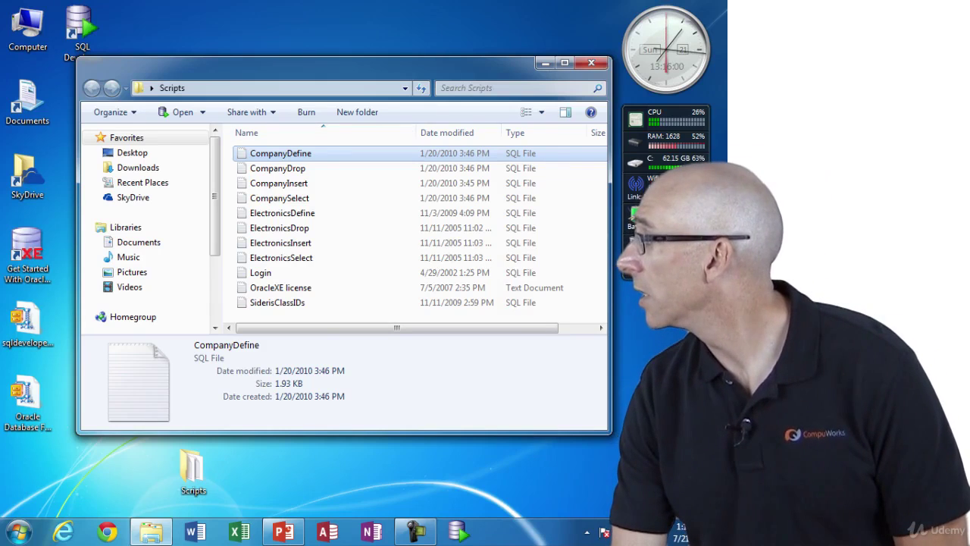
pyautogui.rightClick(308, 152)
# - Open CompanyDefine.sql in TextPad, scroll through its DROP and CREATE TABLE statements, then close it
pyautogui.click(347, 241)
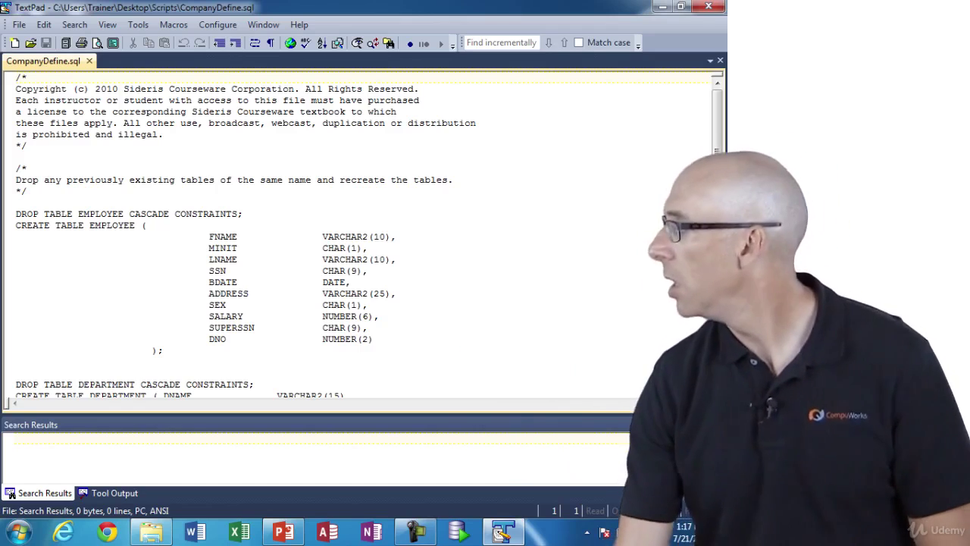
pyautogui.scroll(-18, 364, 235)
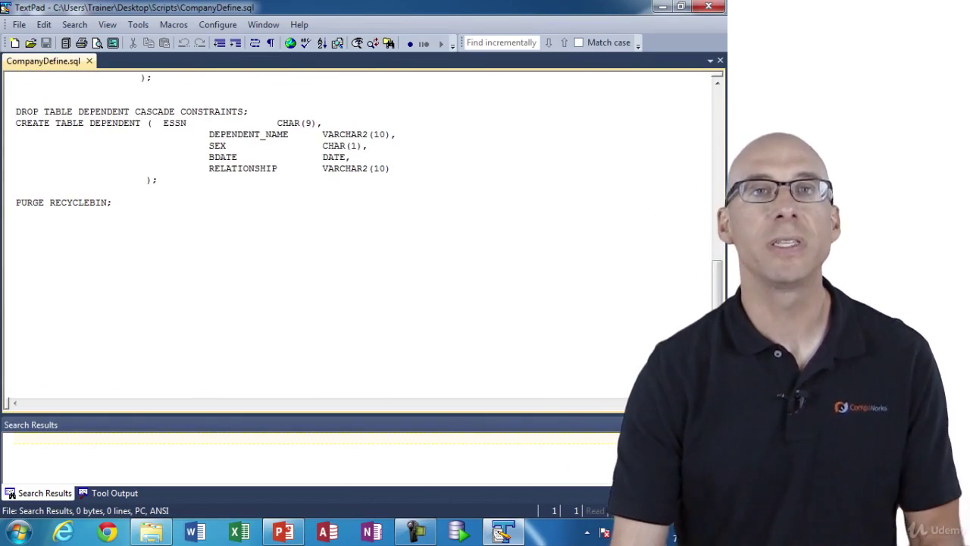
pyautogui.scroll(18, 347, 235)
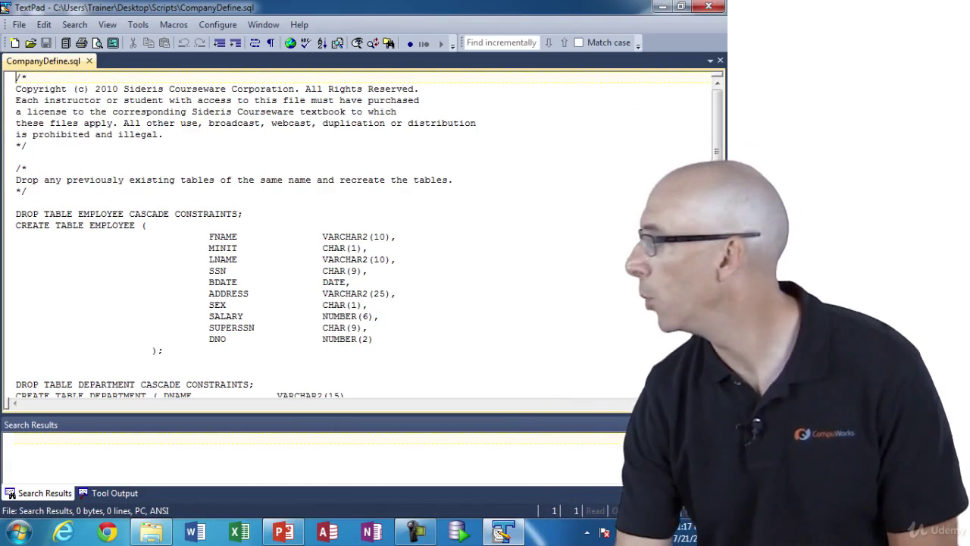
pyautogui.click(708, 6)
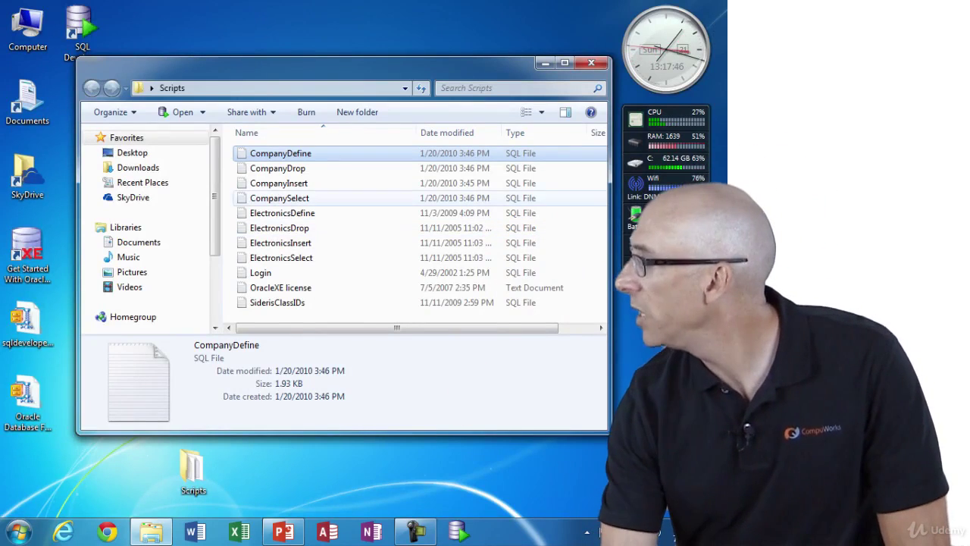
# - Check the details of CompanyDrop (706 bytes) and CompanyInsert (8.37 KB), then bring up CompanyInsert's context menu
pyautogui.click(277, 168)
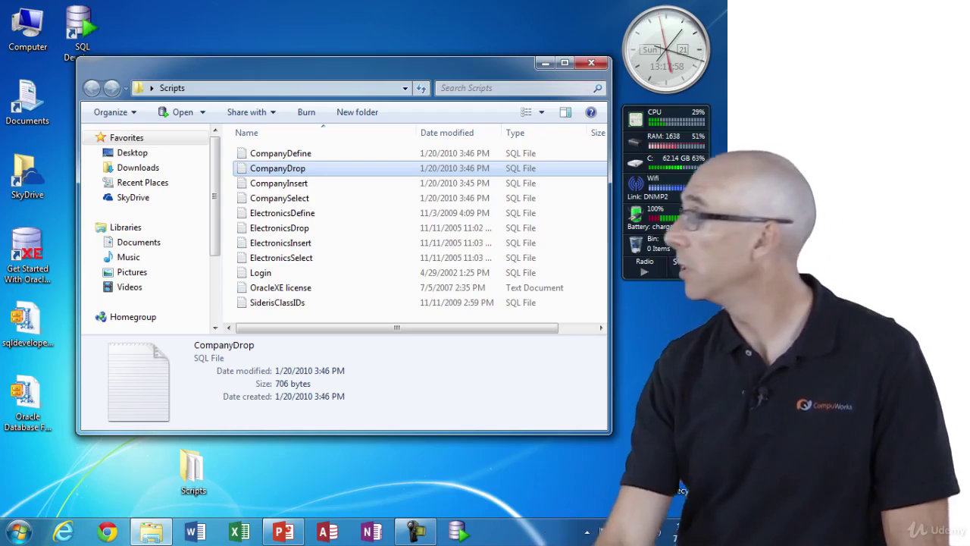
pyautogui.click(279, 183)
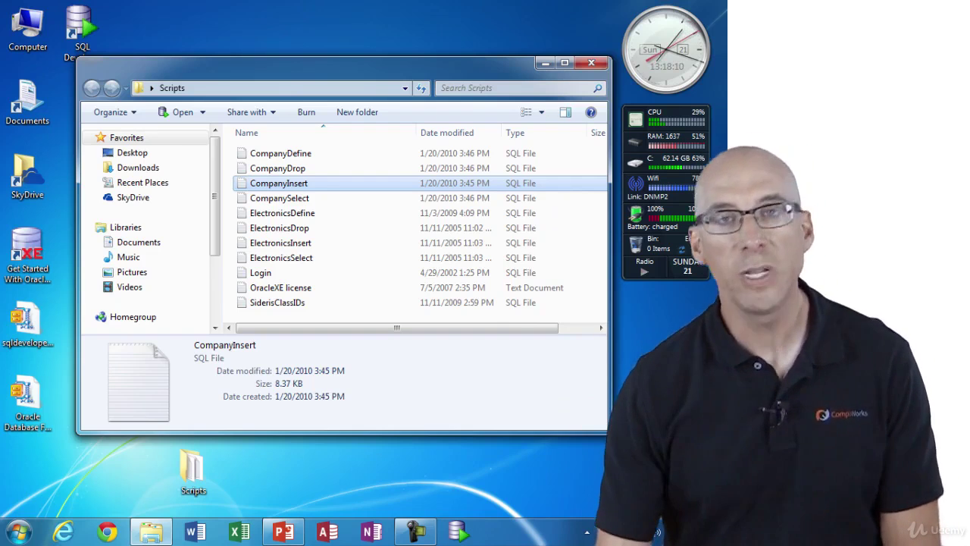
pyautogui.rightClick(311, 185)
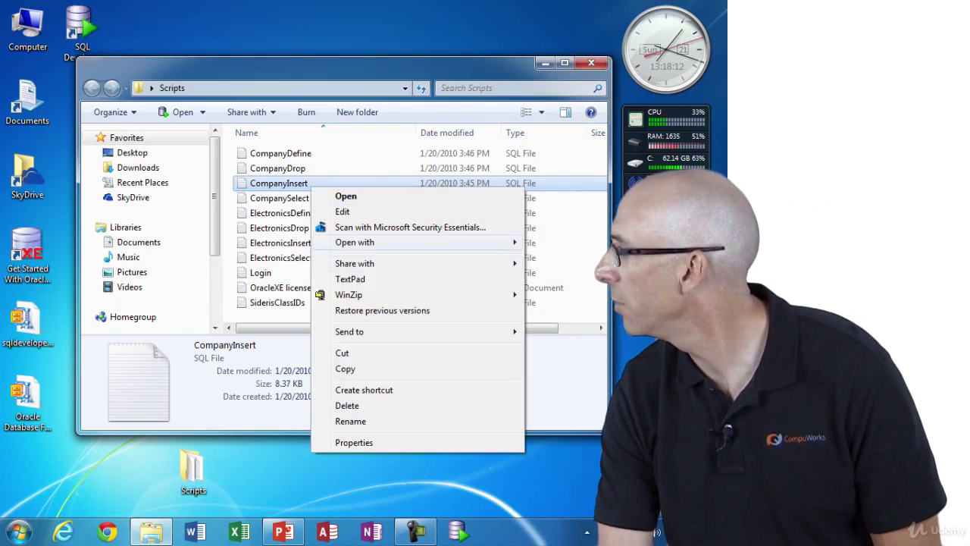
# - Open CompanyInsert.sql in TextPad, scroll its INSERT statements, jump to the end, and magnify the screen
pyautogui.click(351, 279)
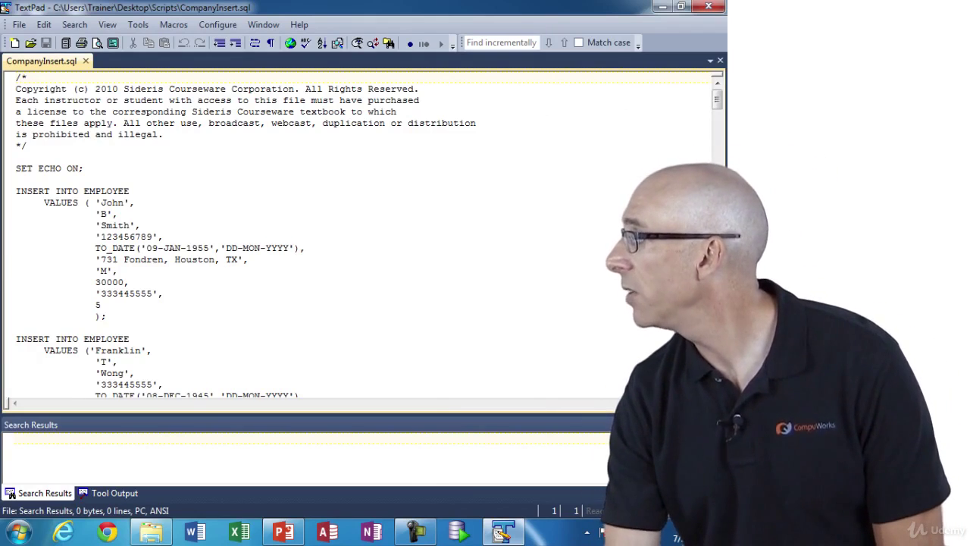
pyautogui.scroll(-1, 369, 235)
pyautogui.scroll(-9, 370, 235)
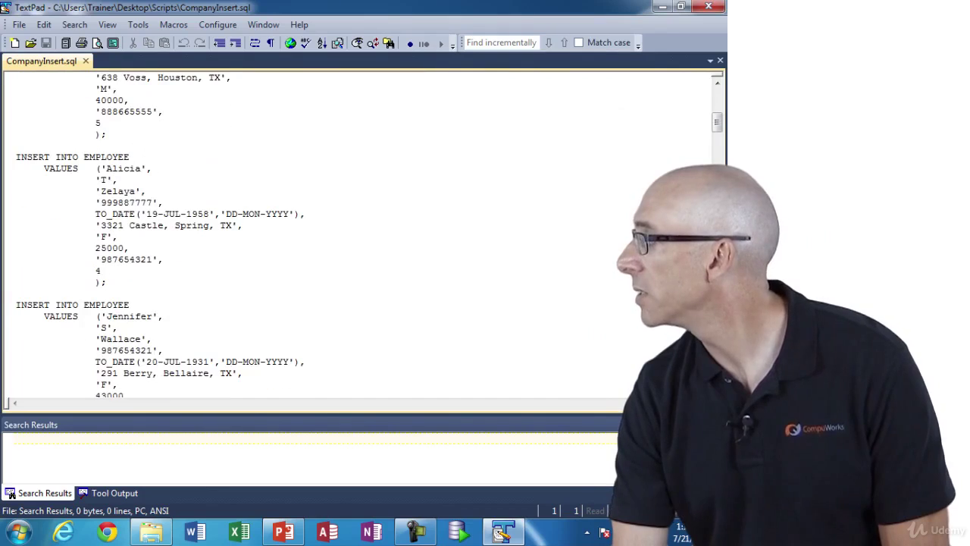
pyautogui.click(242, 225)
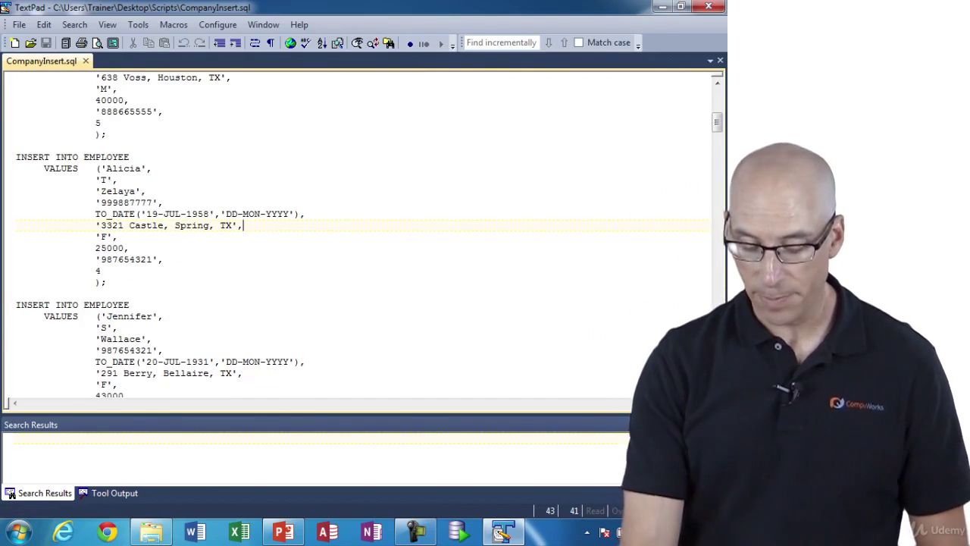
pyautogui.hotkey('ctrl', 'End')
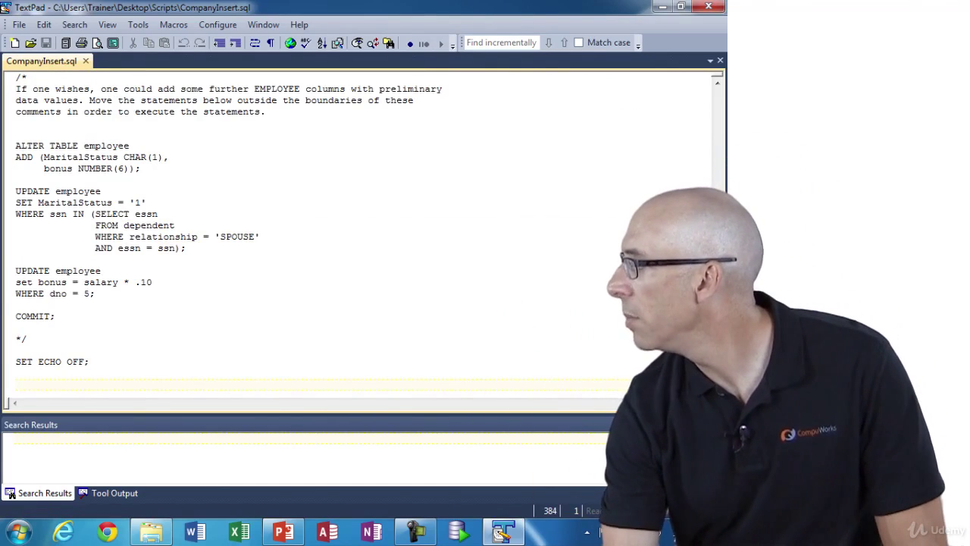
pyautogui.press('super+plus')
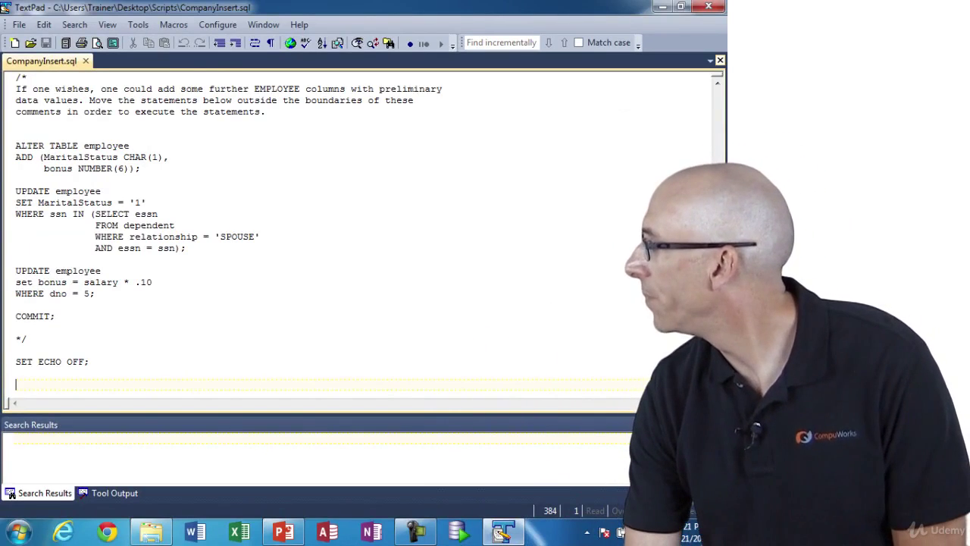
# - Close TextPad with CompanyInsert.sql, returning to the Scripts folder listing ten SQL scripts
pyautogui.hotkey('alt', 'F4')
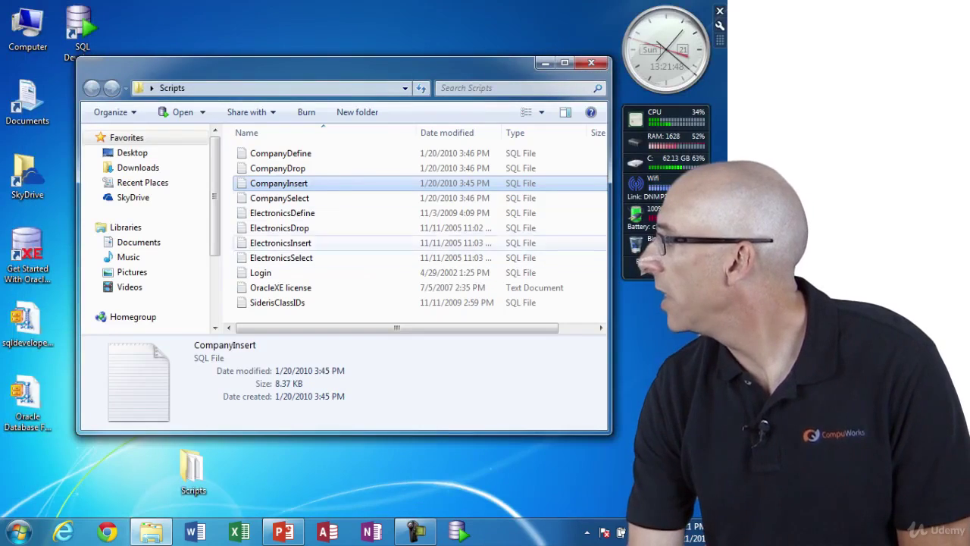
# - Select CompanySelect (1.07 KB), then show details of SiderisClassIDs, a 7.88 KB SQL script
pyautogui.press('Down')
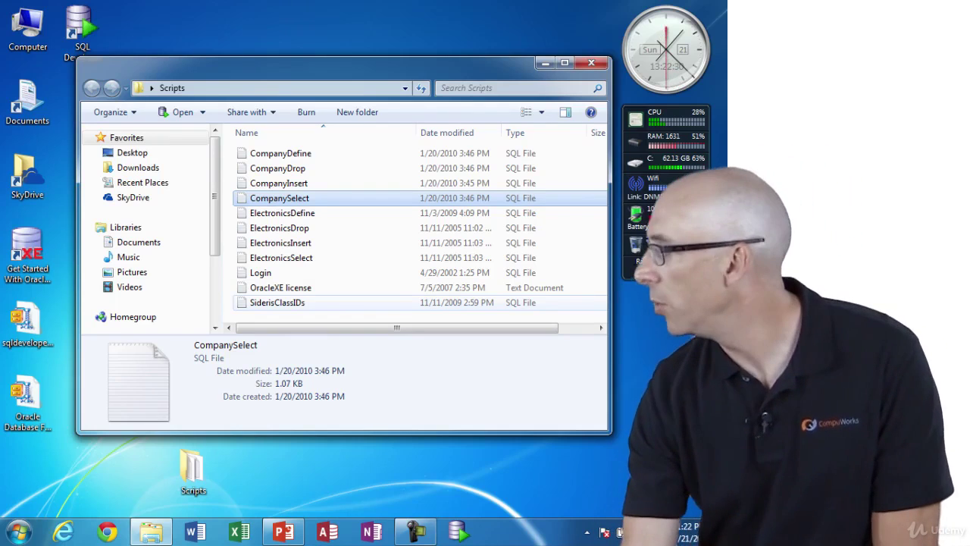
pyautogui.click(277, 303)
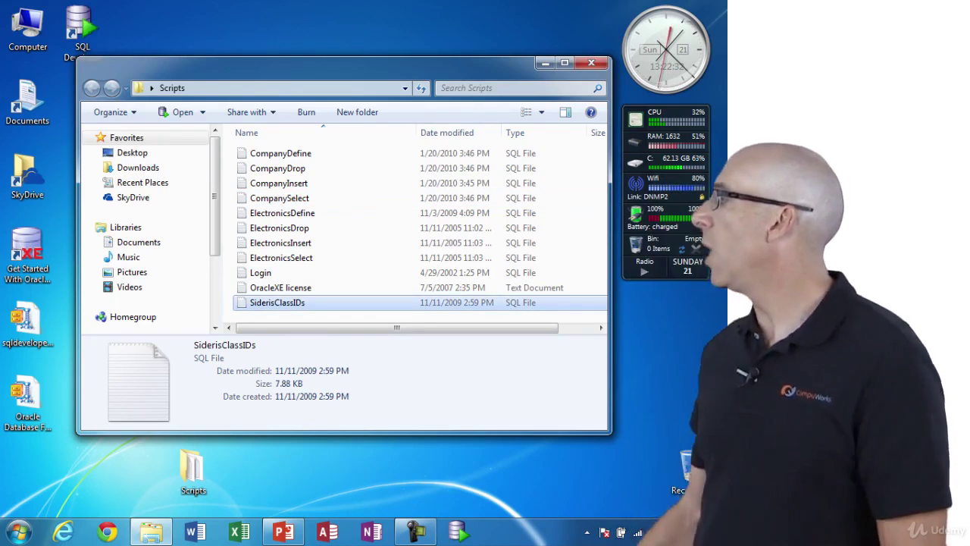